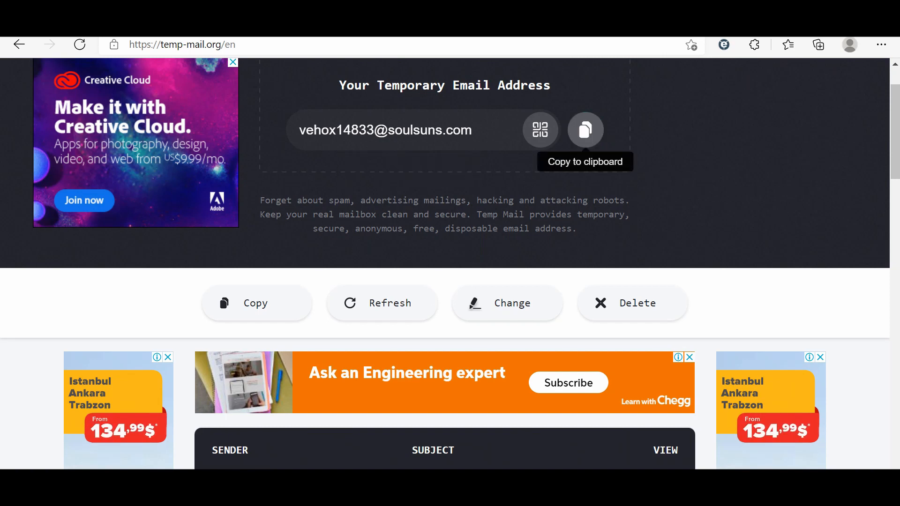
# Step: Copy the temp-mail.org address, then return to the Bing 'nessus' results
pyautogui.click(585, 130)
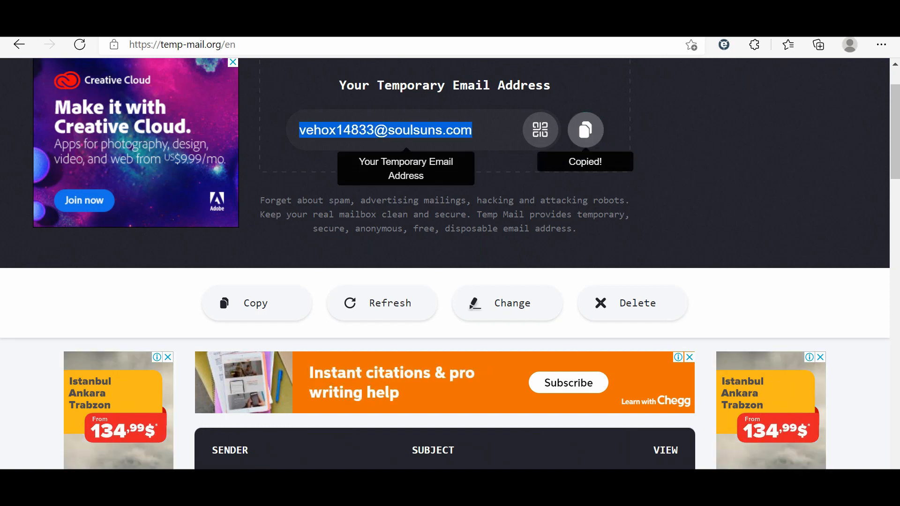
pyautogui.click(338, 23)
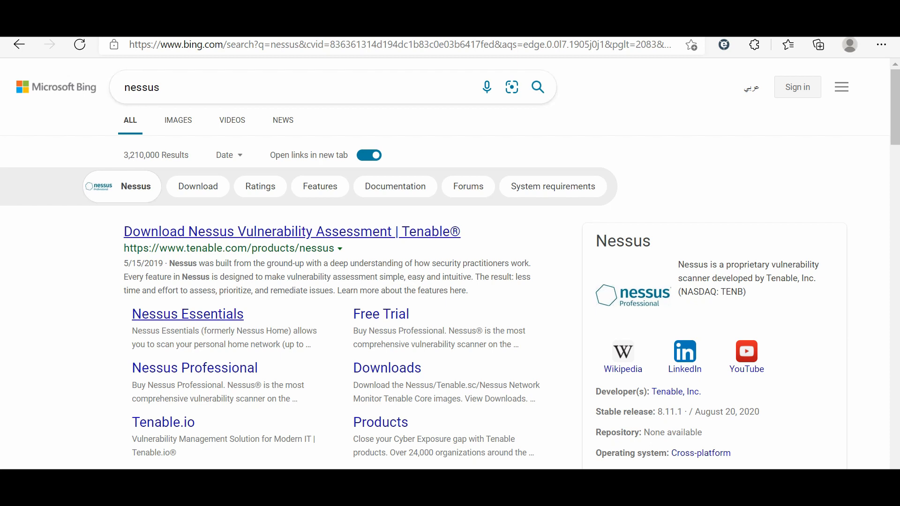
# Step: Fill the Nessus Essentials activation form with the saved contact details and submit it
pyautogui.click(187, 314)
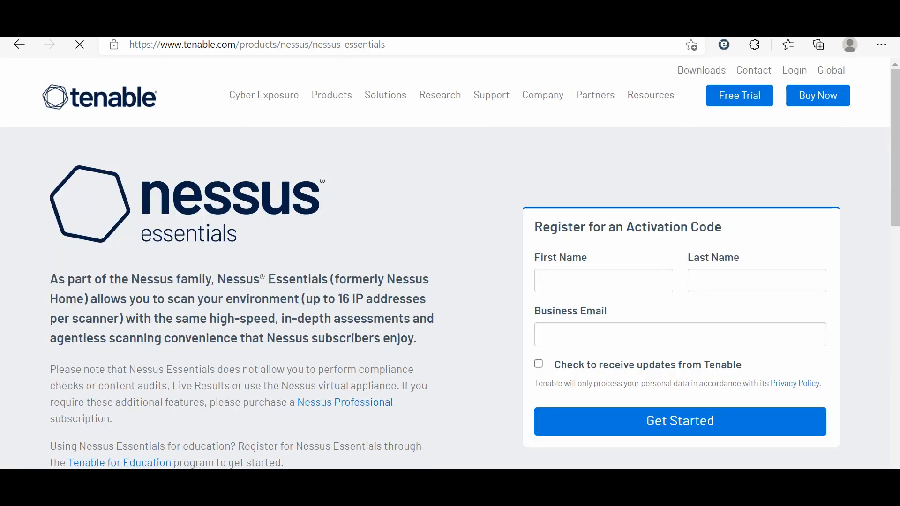
pyautogui.click(603, 281)
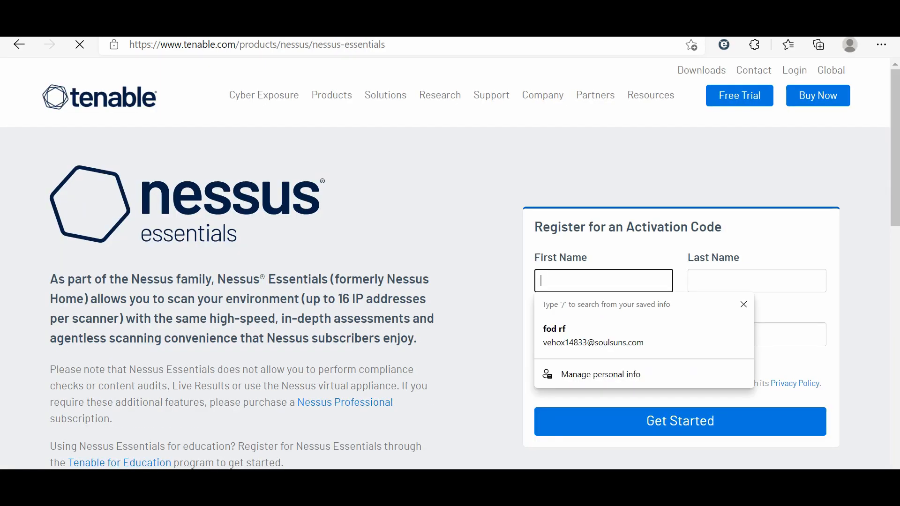
pyautogui.press('Down')
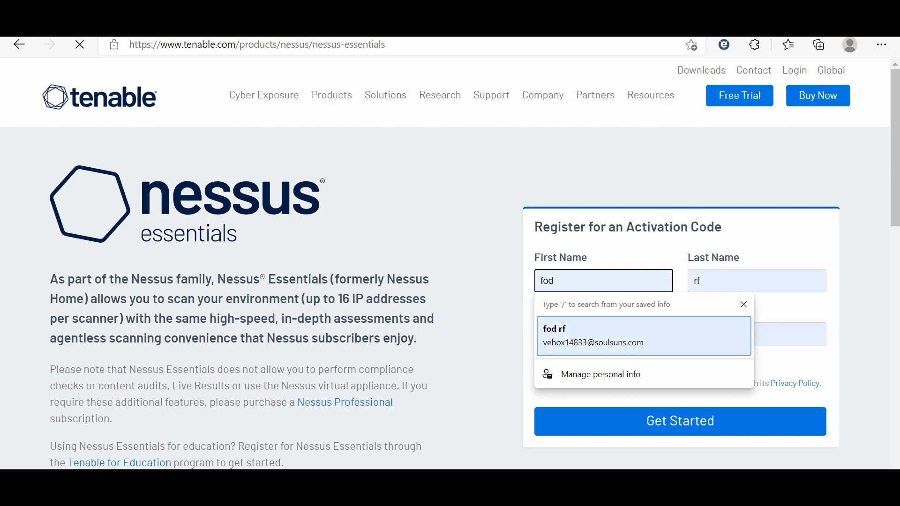
pyautogui.press('Return')
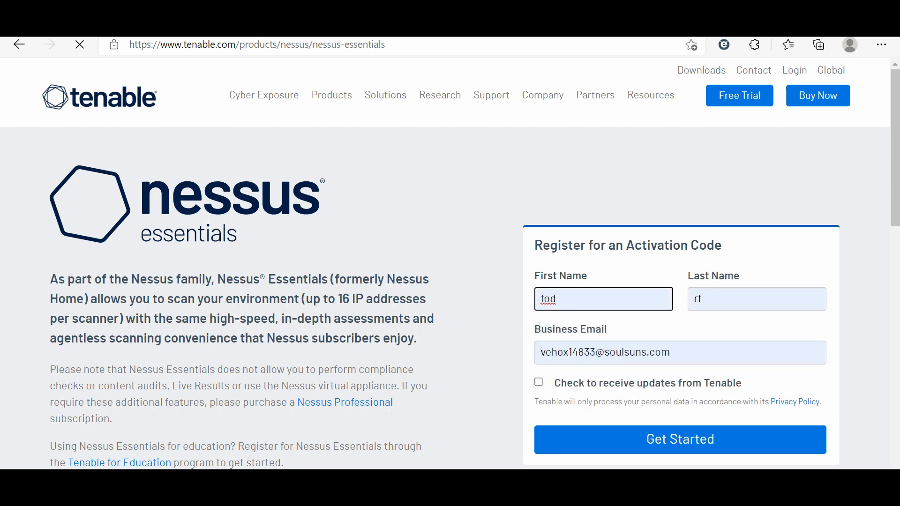
pyautogui.scroll(-3, 445, 263)
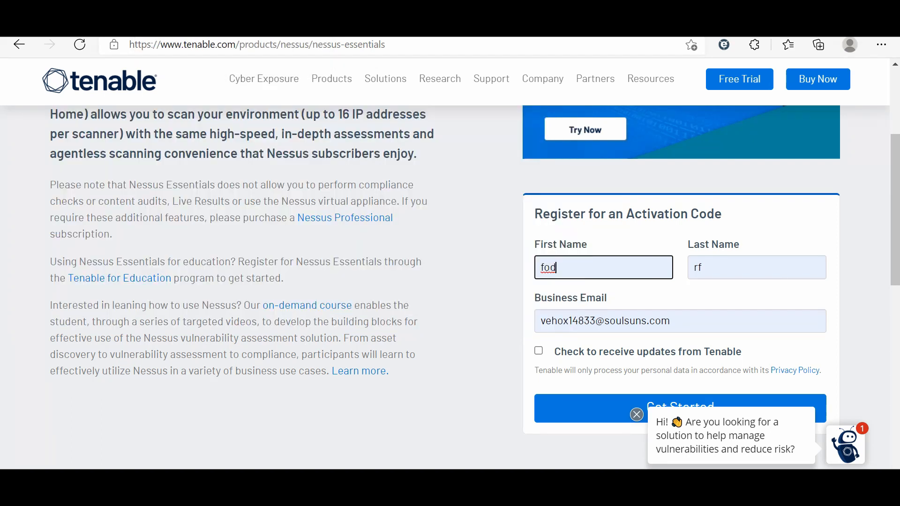
pyautogui.click(483, 300)
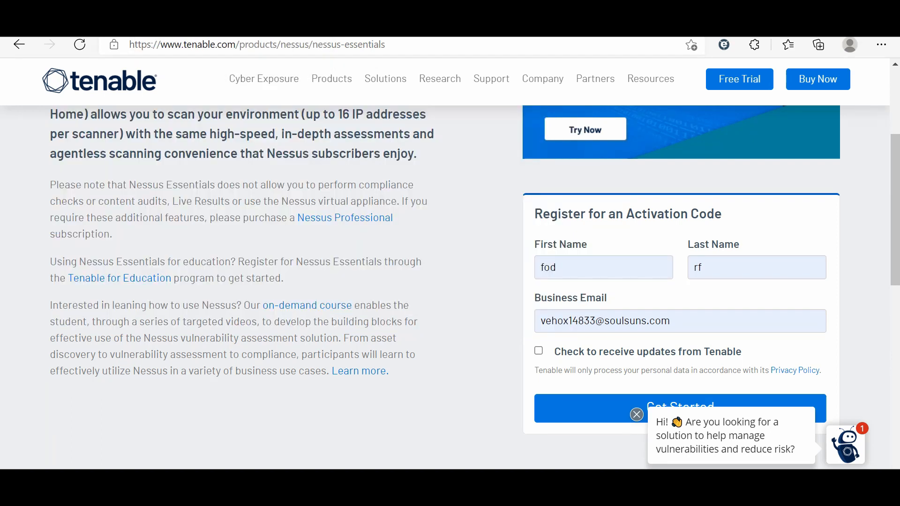
pyautogui.click(591, 408)
# Step: Review the 400 hourly-limit error, then go back to the temp-mail inbox
pyautogui.scroll(-3, 591, 408)
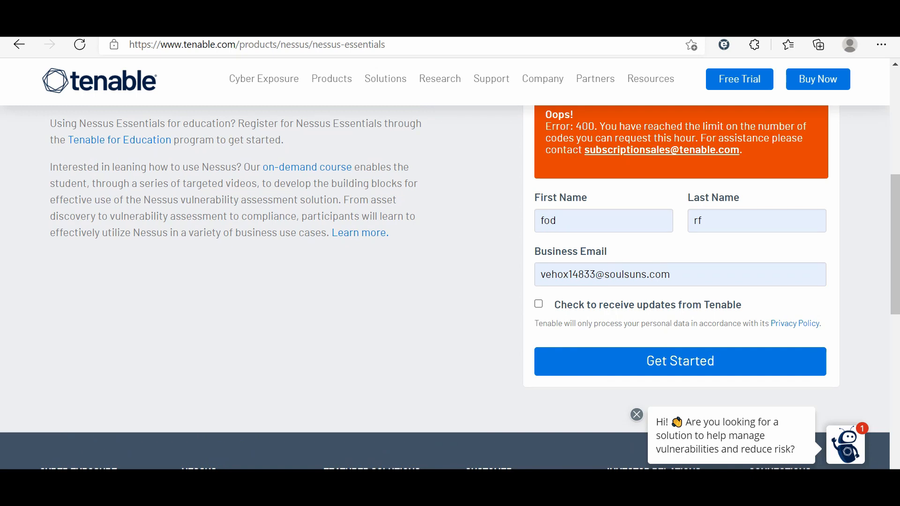
pyautogui.scroll(1, 445, 287)
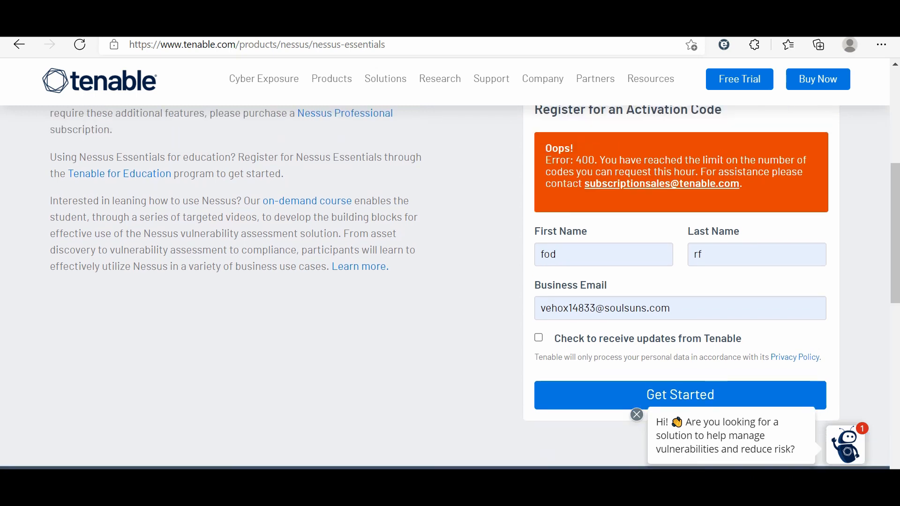
pyautogui.hotkey('ctrl', 'Tab')
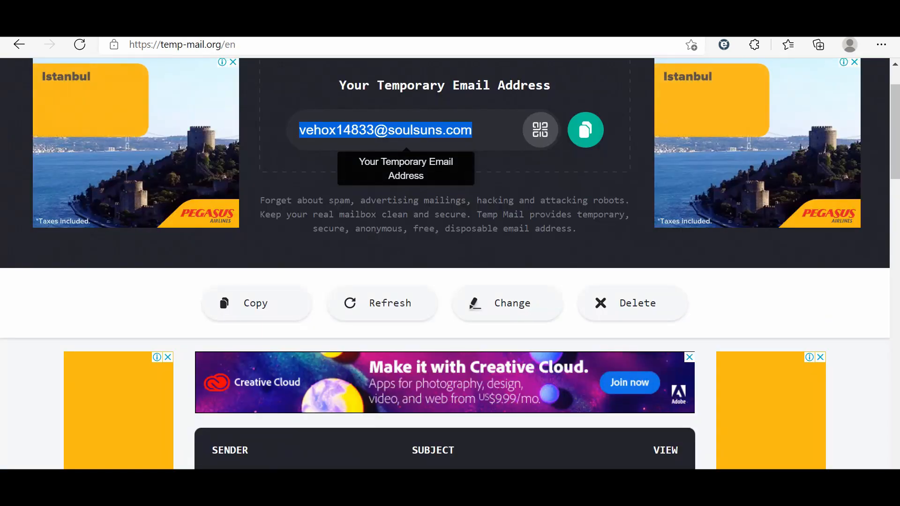
# Step: Open the Tenable Nessus Essentials Activation Code email and scroll to the code
pyautogui.scroll(-3, 446, 263)
pyautogui.scroll(-1, 446, 266)
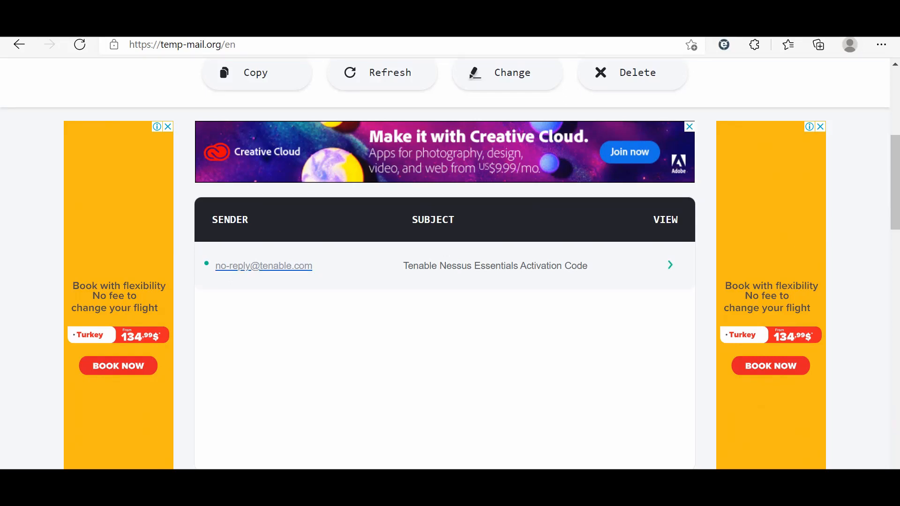
pyautogui.click(429, 267)
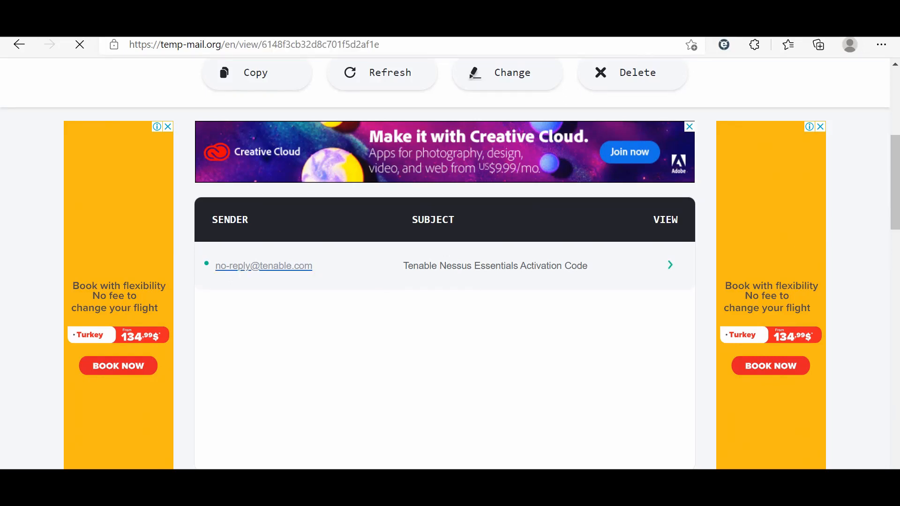
pyautogui.scroll(-6, 445, 262)
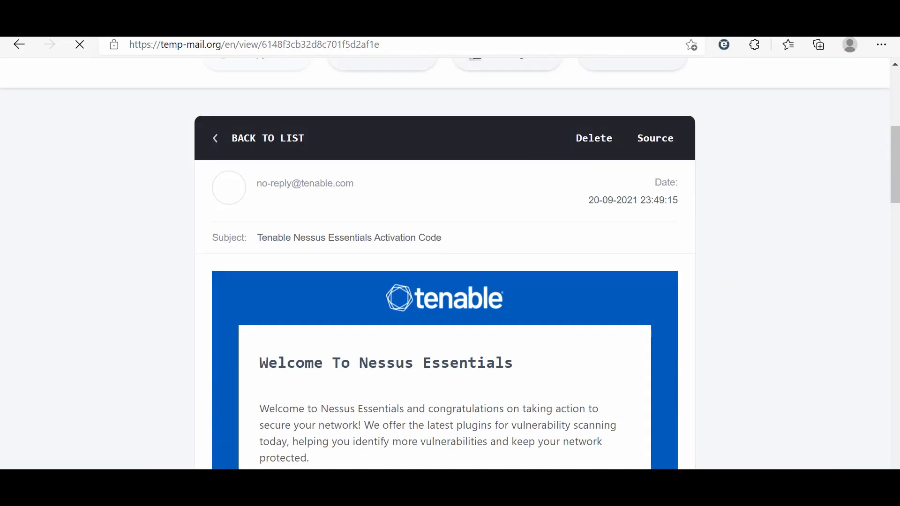
pyautogui.scroll(-4, 445, 262)
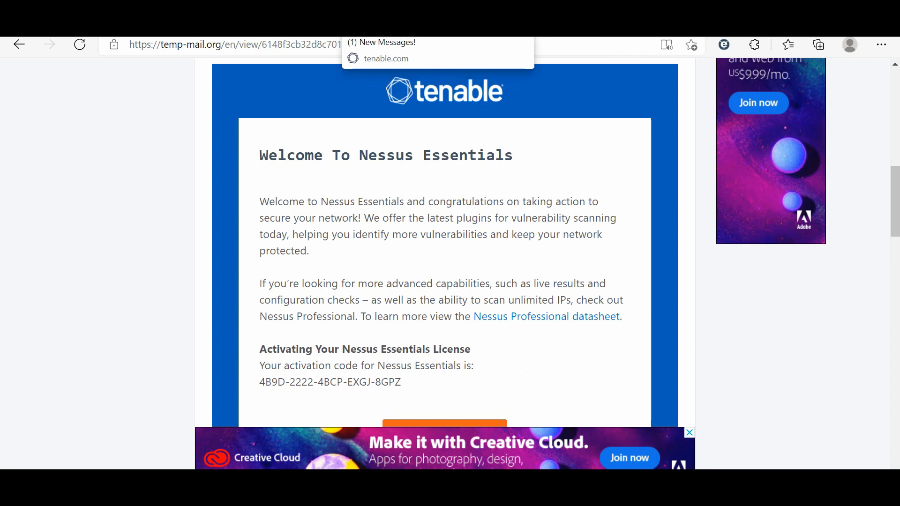
# Step: Go back to the Tenable thank-you page and proceed to the Nessus downloads
pyautogui.click(422, 28)
pyautogui.click(563, 28)
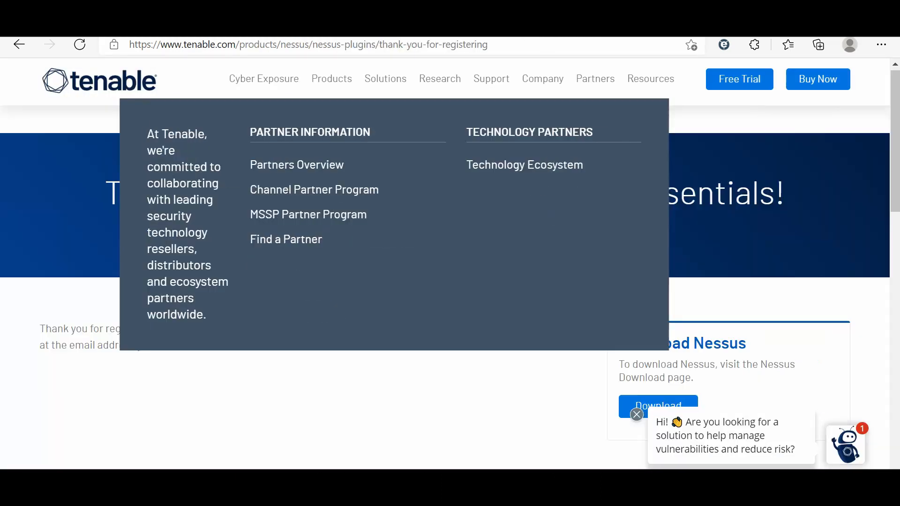
pyautogui.scroll(-2, 450, 263)
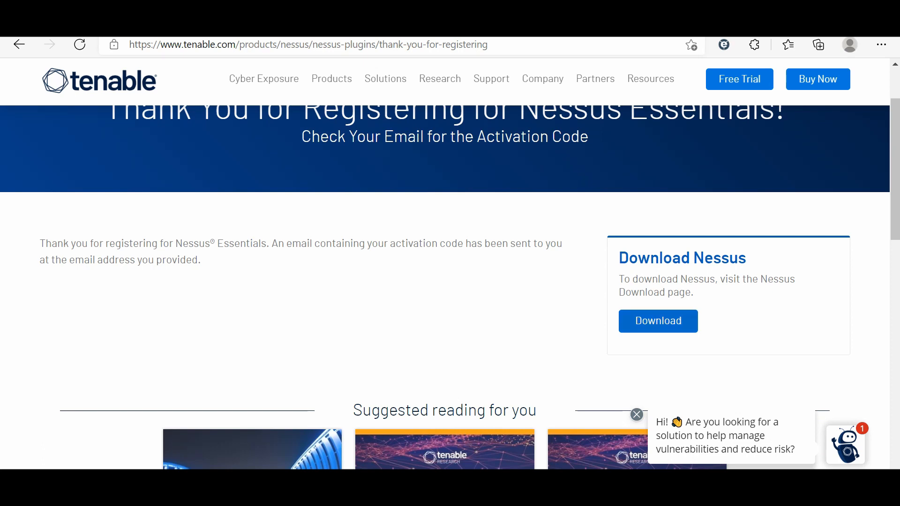
pyautogui.click(658, 321)
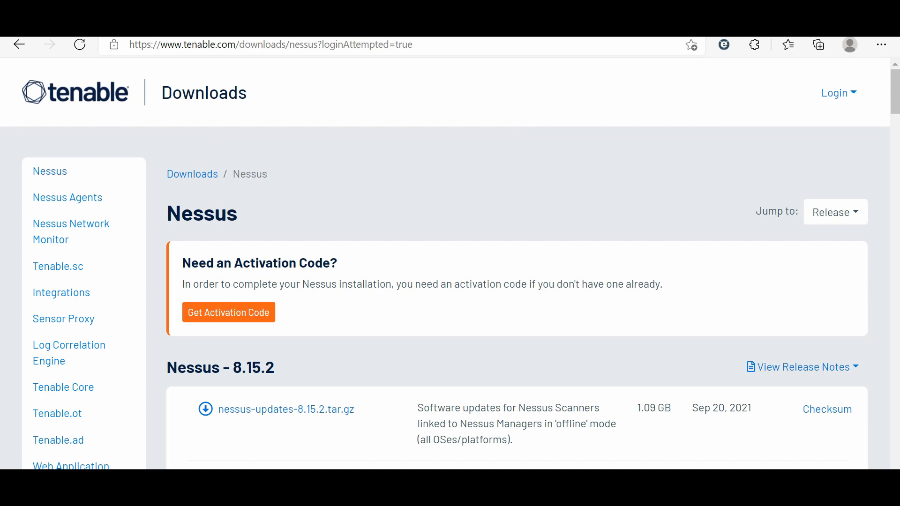
# Step: Browse and reload the Nessus downloads listing
pyautogui.scroll(-1, 450, 267)
pyautogui.scroll(-3, 450, 263)
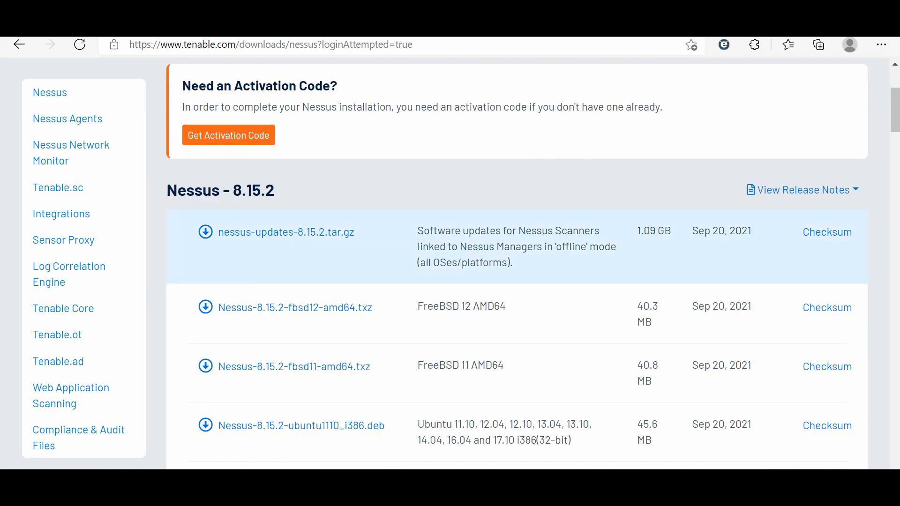
pyautogui.scroll(-3, 515, 263)
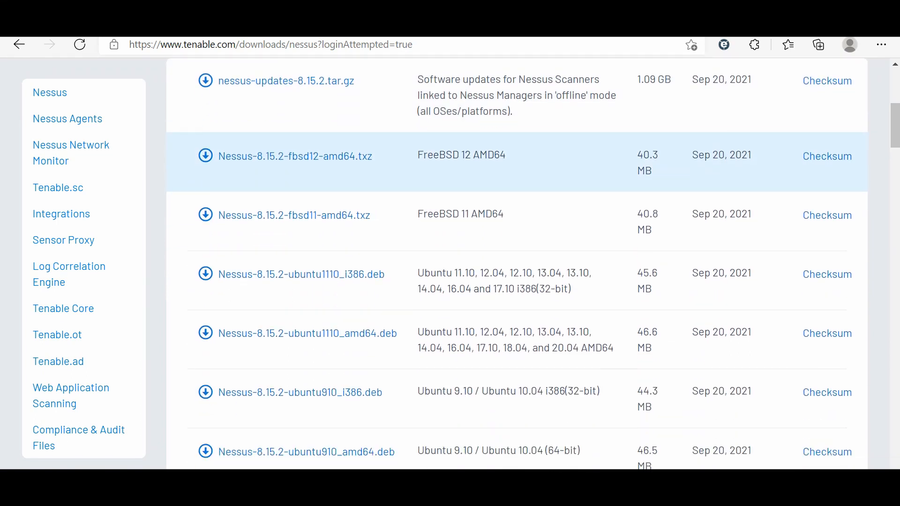
pyautogui.scroll(-2, 516, 262)
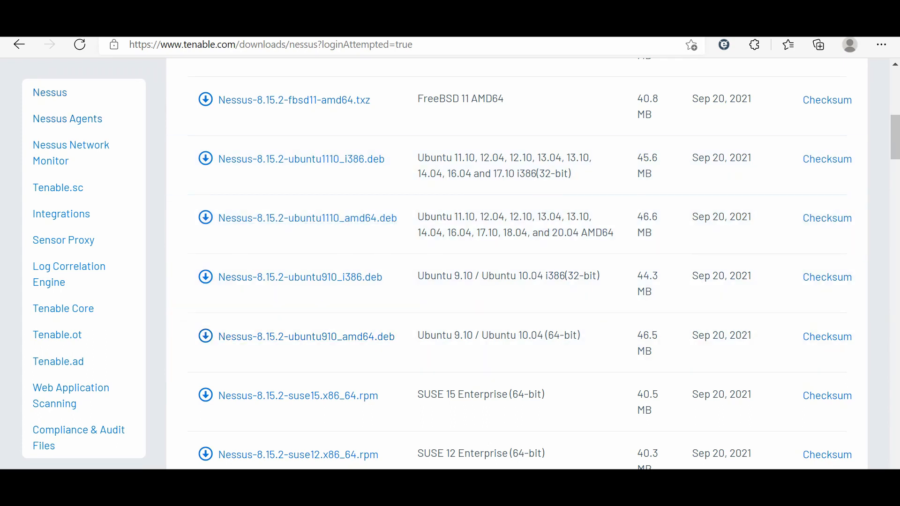
pyautogui.click(50, 92)
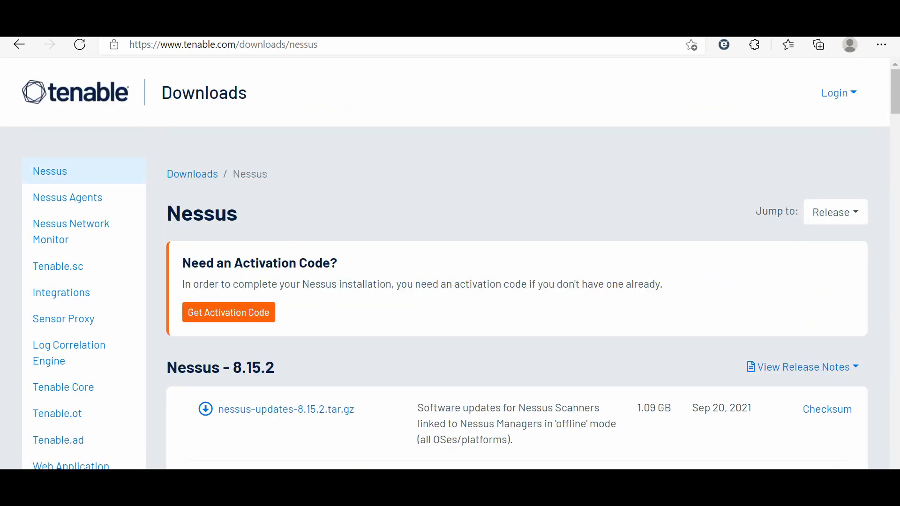
pyautogui.scroll(-12, 516, 329)
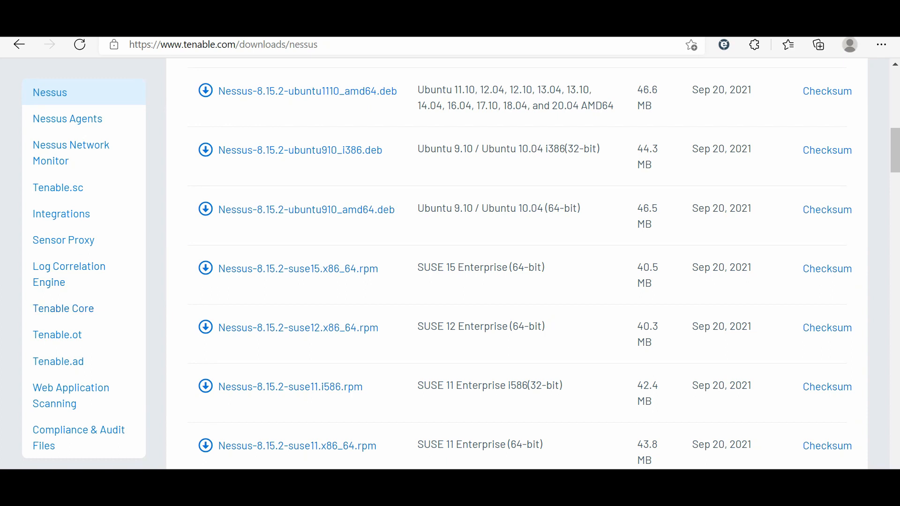
# Step: Show the Tenable Core downloads and scroll to the Tenable-Core-Nessus .ova image
pyautogui.click(64, 309)
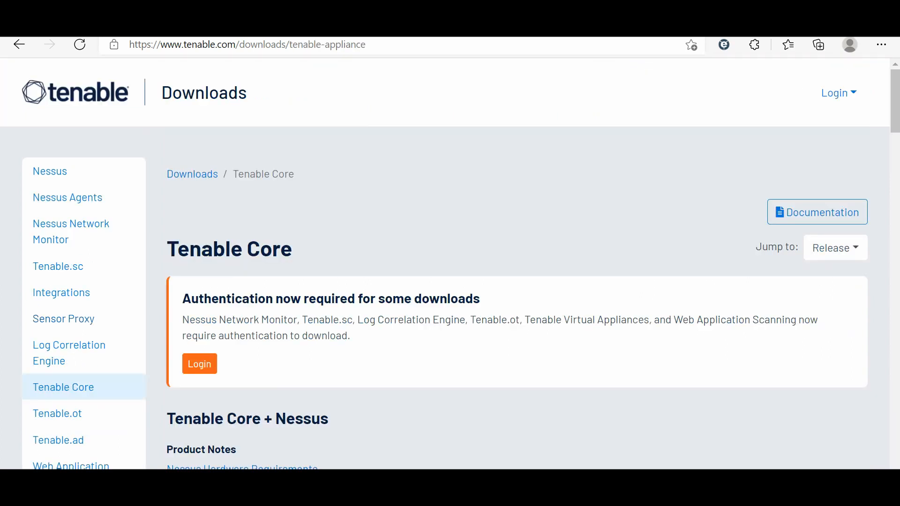
pyautogui.scroll(-5, 515, 262)
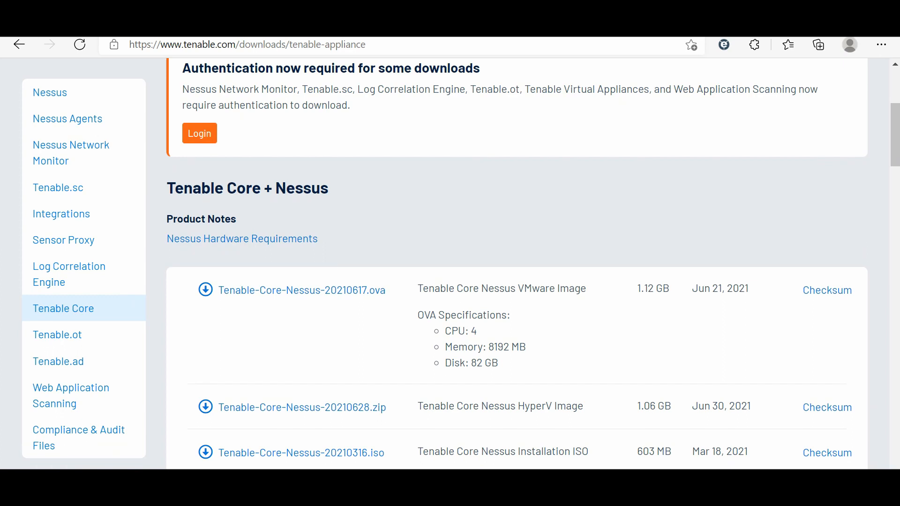
pyautogui.scroll(-2, 516, 262)
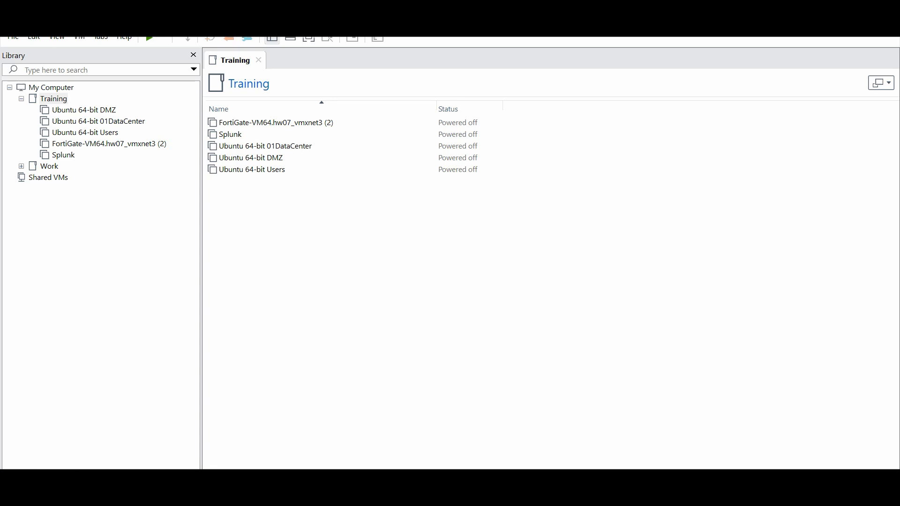
# Step: Import the Tenable-Core-Nessus .ova as VM 'Tenable-Core-Nessus-20210617' with default path
pyautogui.click(13, 38)
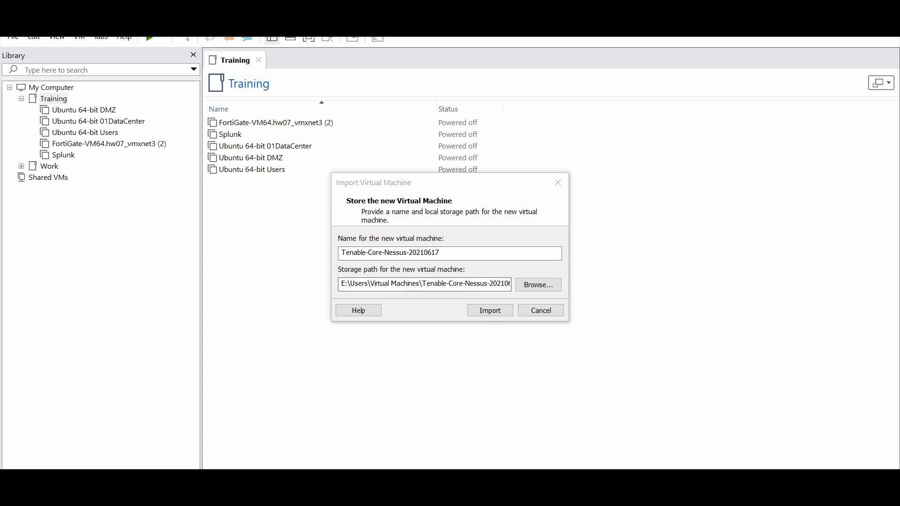
pyautogui.click(490, 310)
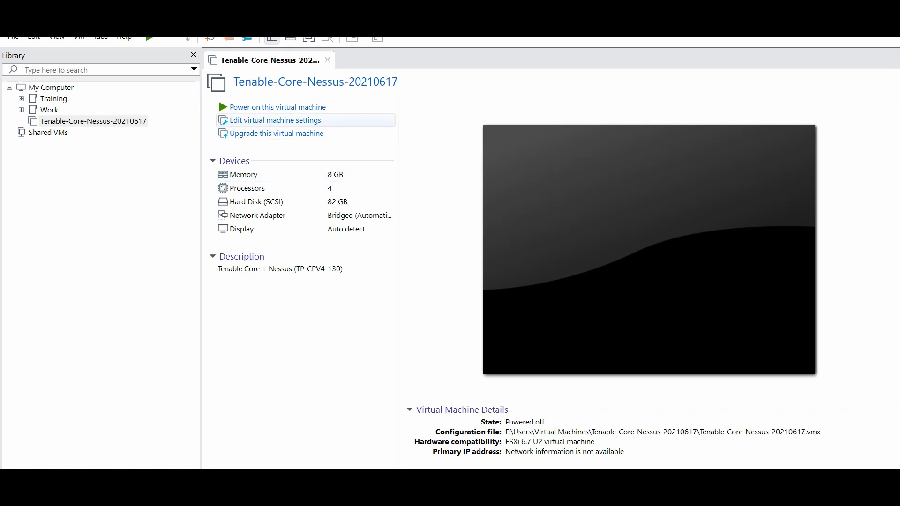
# Step: Give the VM 4 GB memory and 1 processor with 4 cores
pyautogui.click(275, 120)
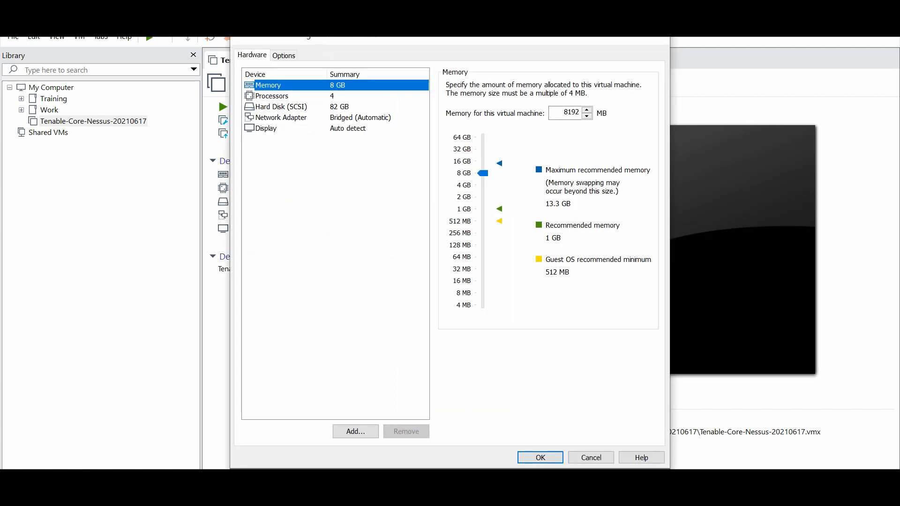
pyautogui.moveTo(483, 173); pyautogui.dragTo(483, 185)
pyautogui.click(272, 96)
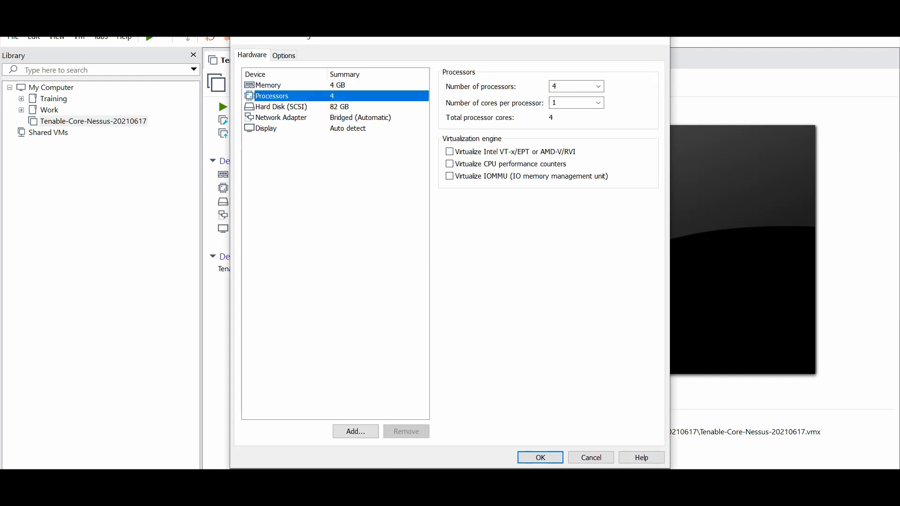
pyautogui.click(599, 87)
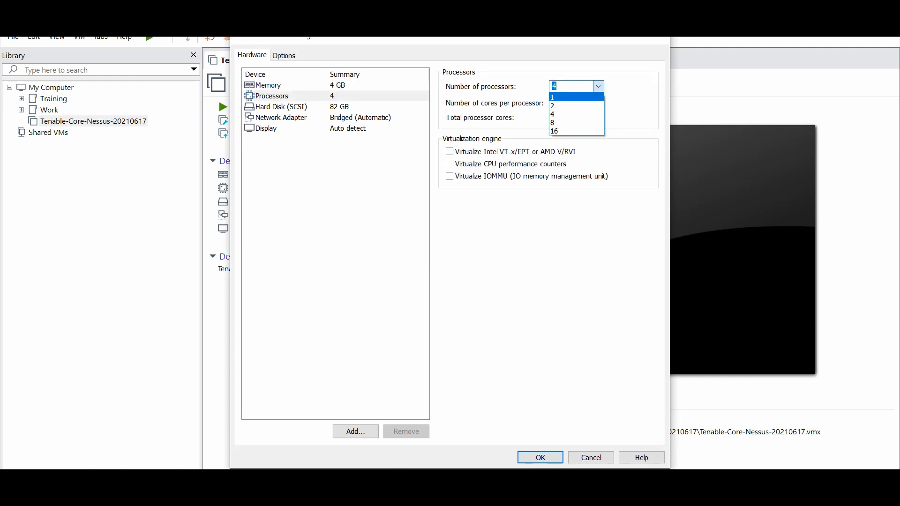
pyautogui.click(577, 97)
pyautogui.click(598, 103)
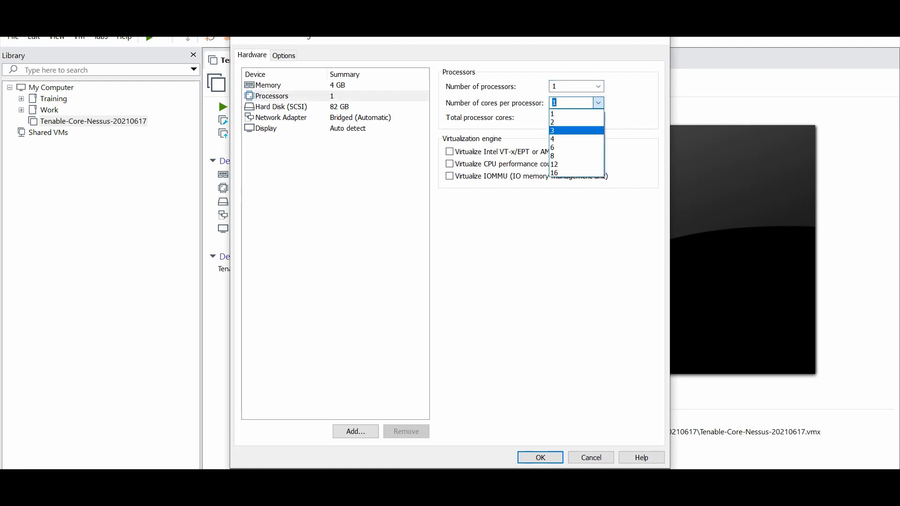
pyautogui.click(576, 140)
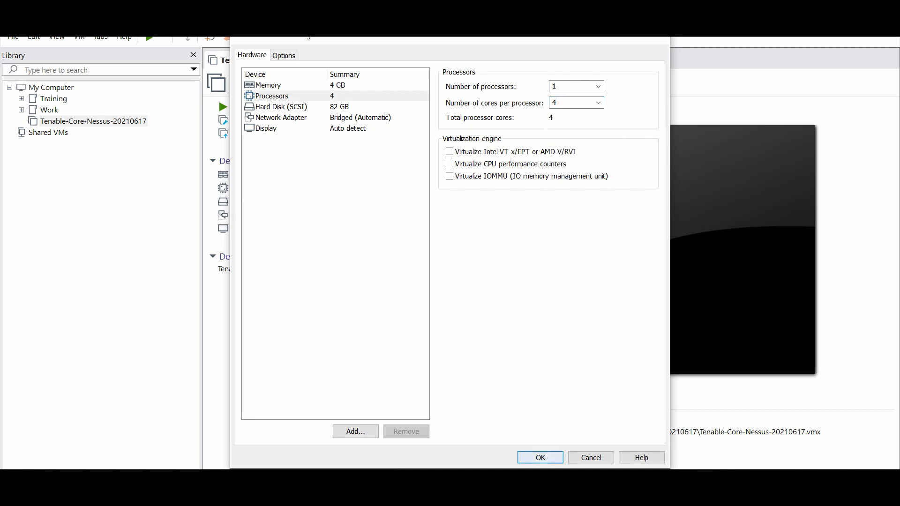
pyautogui.press('Return')
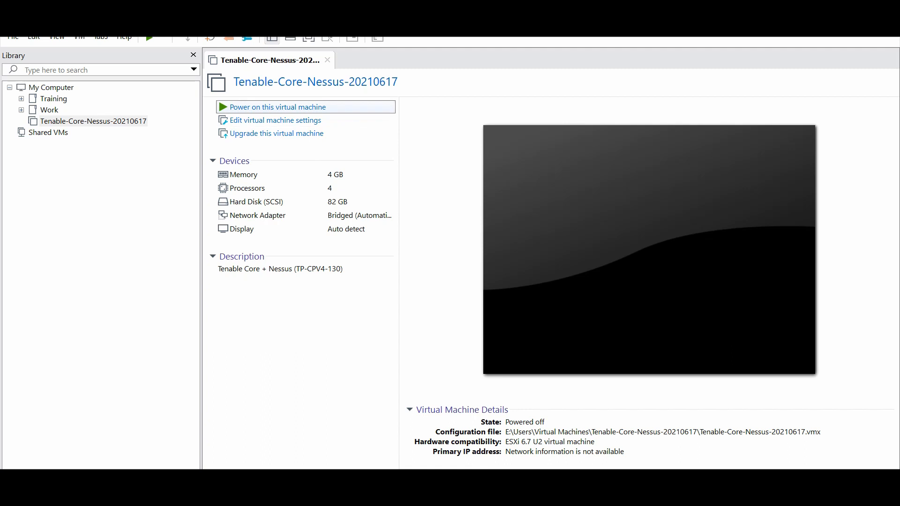
# Step: Power on the Tenable Core VM, log in at the console, and answer y for static addressing
pyautogui.click(278, 107)
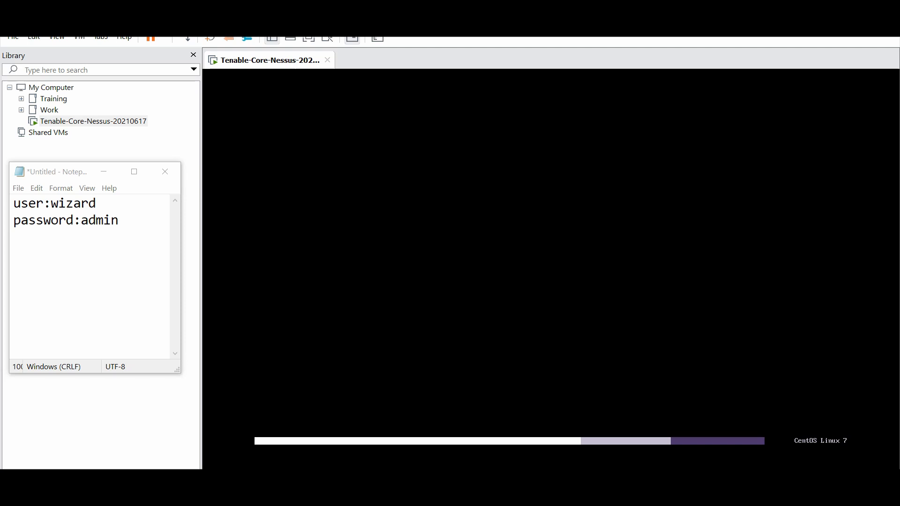
pyautogui.click(80, 220)
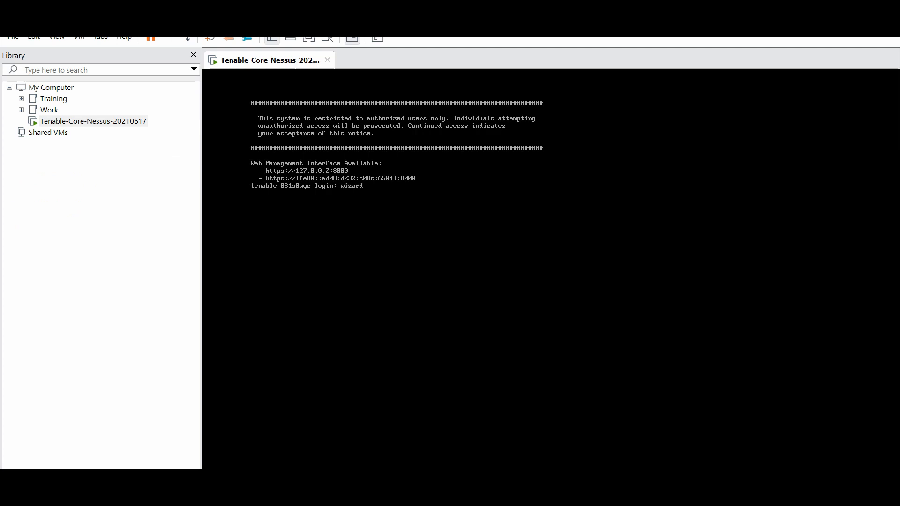
pyautogui.press('Return')
pyautogui.press('Return')
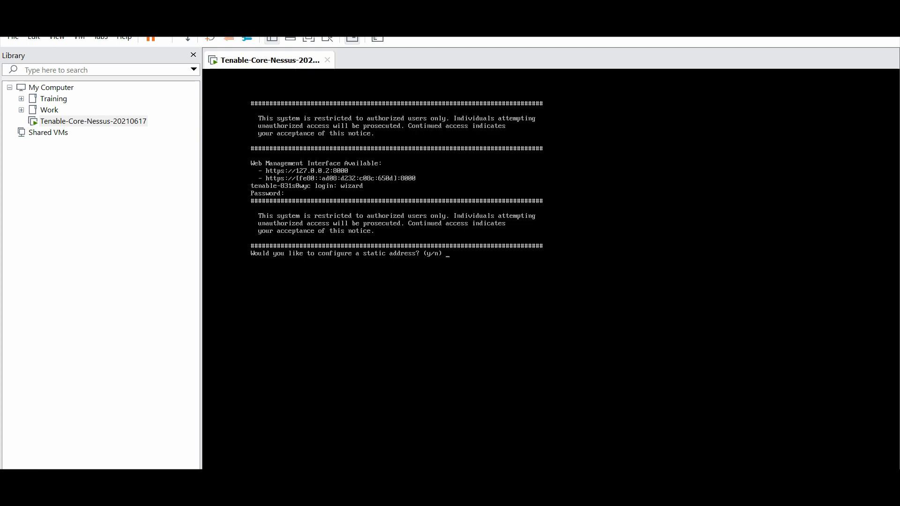
pyautogui.write('y')
pyautogui.press('Return')
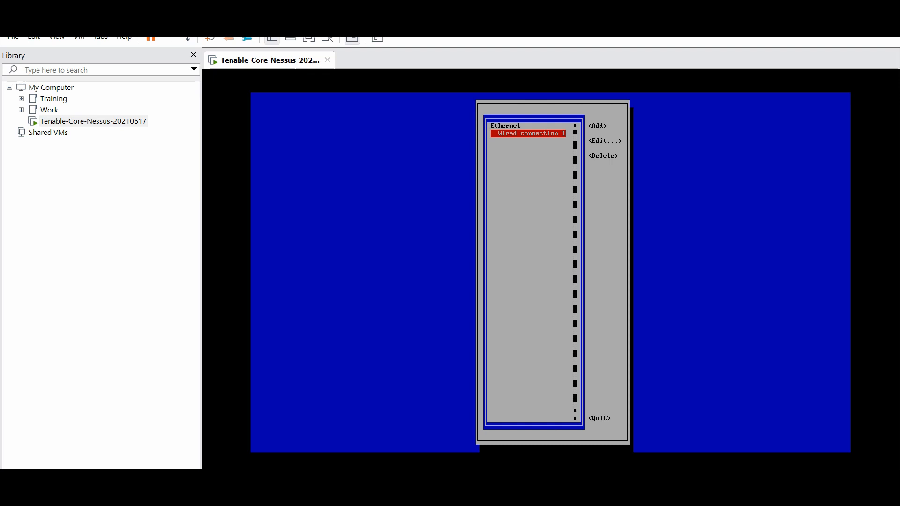
# Step: Edit Wired connection 1 and switch its IPv4 configuration to Manual
pyautogui.press('Tab')
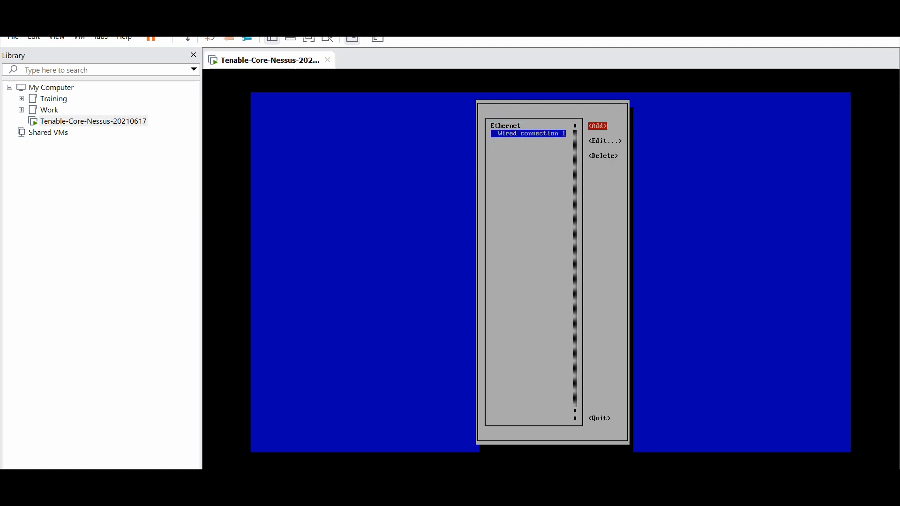
pyautogui.press('Down')
pyautogui.press('Return')
pyautogui.press('Tab')
pyautogui.press('Tab')
pyautogui.press('Tab')
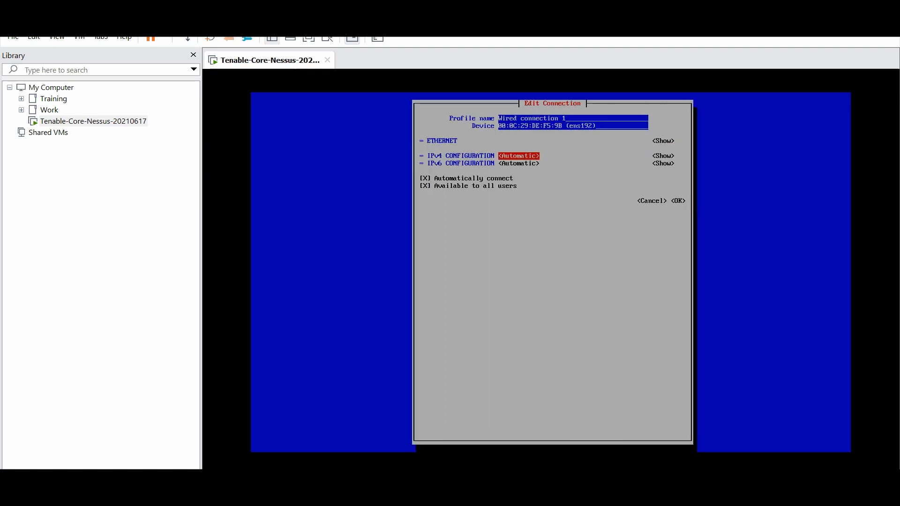
pyautogui.press('Return')
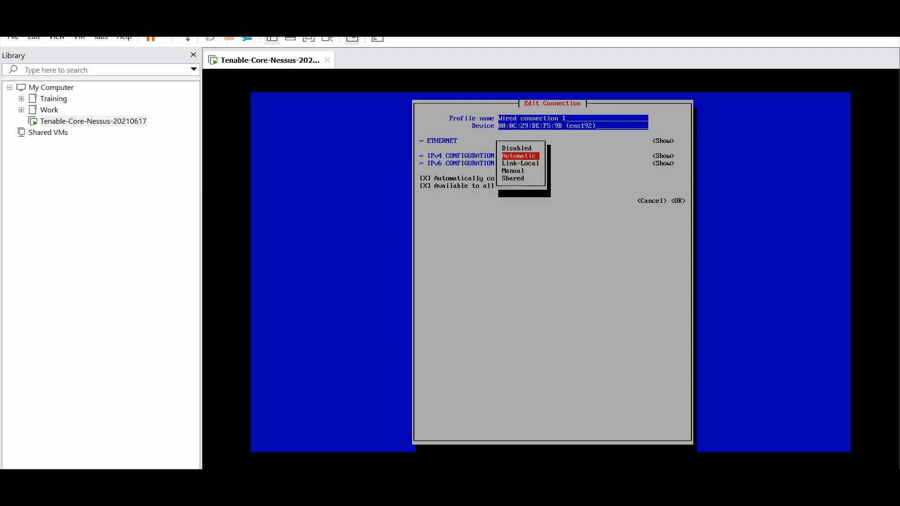
pyautogui.press('Down')
pyautogui.press('Down')
pyautogui.press('Return')
pyautogui.press('Tab')
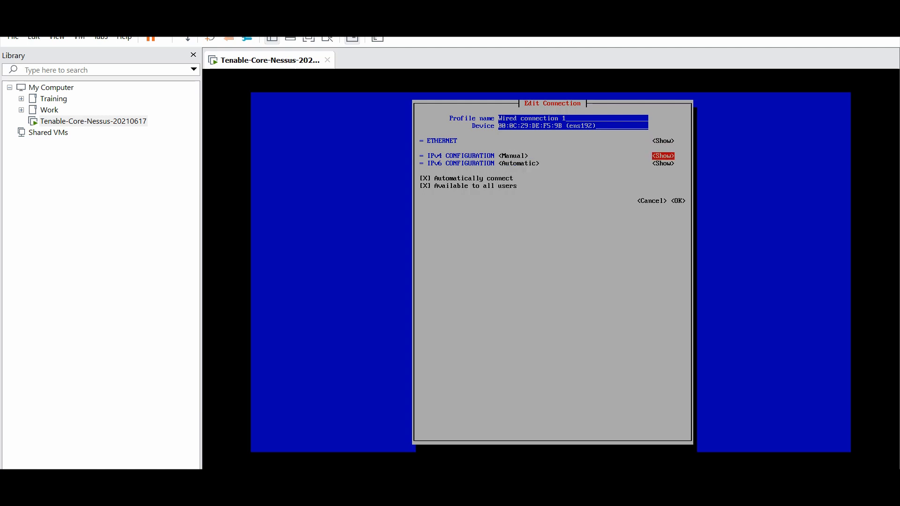
pyautogui.press('Return')
# Step: Enter address 192.168.1.201/24, gateway 192.168.1.1 and DNS server 8.8.8.8
pyautogui.press('Tab')
pyautogui.press('Return')
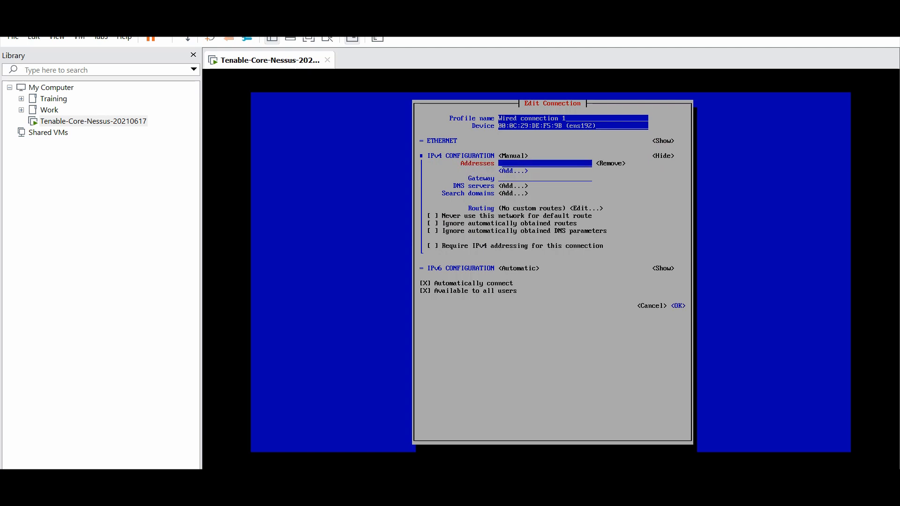
pyautogui.write('192.168.1.200')
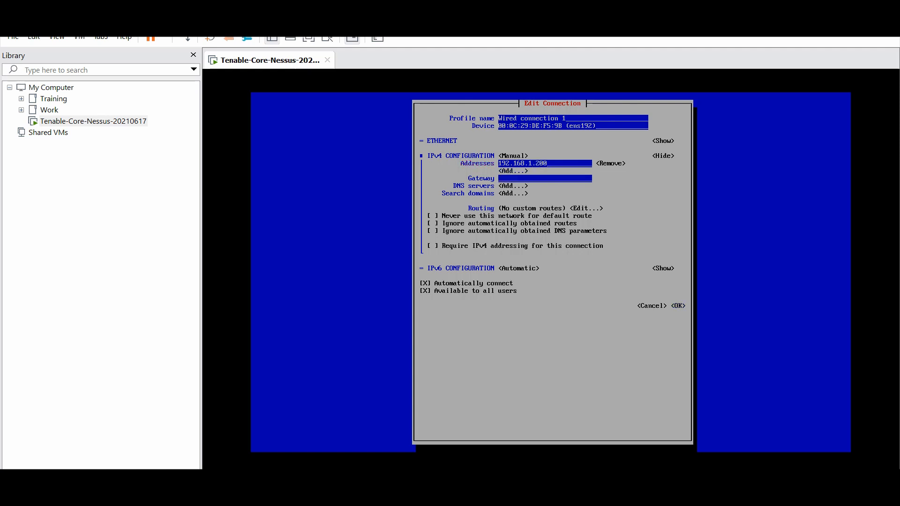
pyautogui.press('BackSpace')
pyautogui.write('1/24')
pyautogui.press('Tab')
pyautogui.press('Tab')
pyautogui.press('Tab')
pyautogui.write('192.168.1.1')
pyautogui.press('Tab')
pyautogui.press('Return')
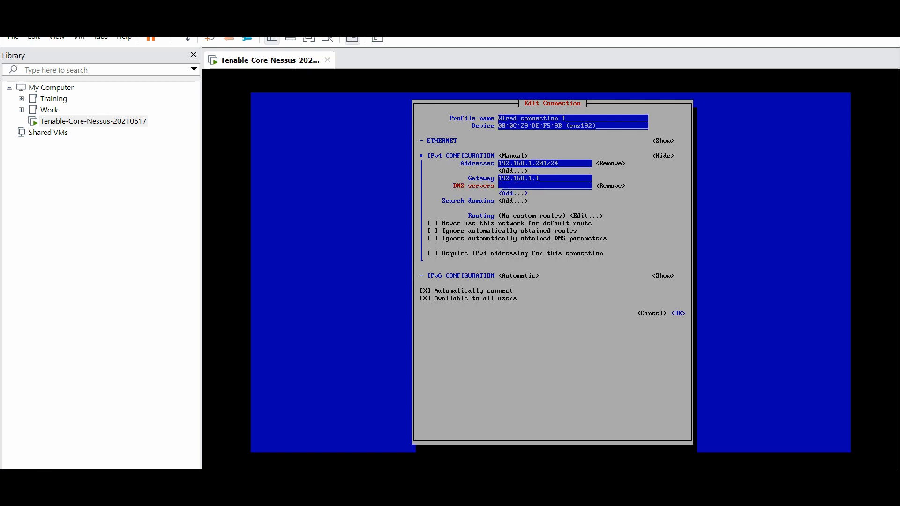
pyautogui.write('8.8.8.8')
# Step: Save the connection changes with OK and quit the network editor
pyautogui.press('Tab')
pyautogui.press('Tab')
pyautogui.press('Tab')
pyautogui.press('Tab')
pyautogui.press('Tab')
pyautogui.press('Tab')
pyautogui.press('Tab')
pyautogui.press('Tab')
pyautogui.press('Tab')
pyautogui.press('Tab')
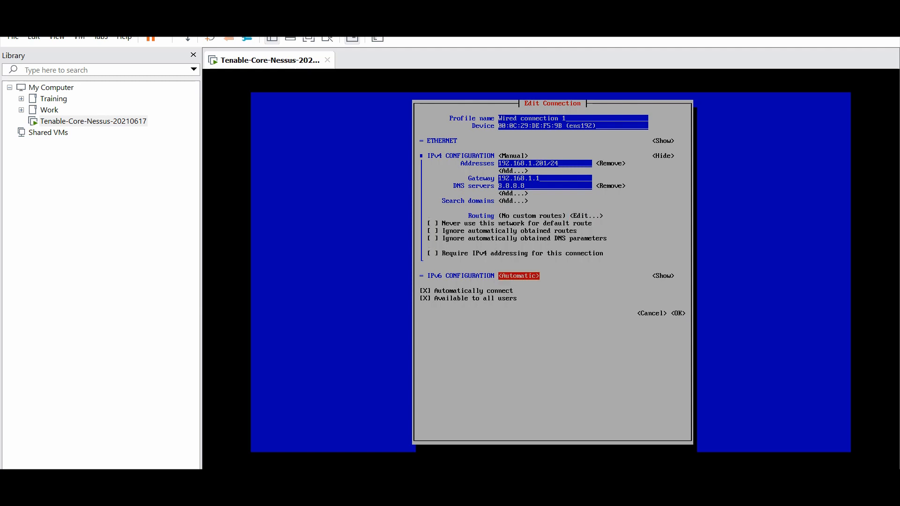
pyautogui.press('Tab')
pyautogui.press('Tab')
pyautogui.press('Tab')
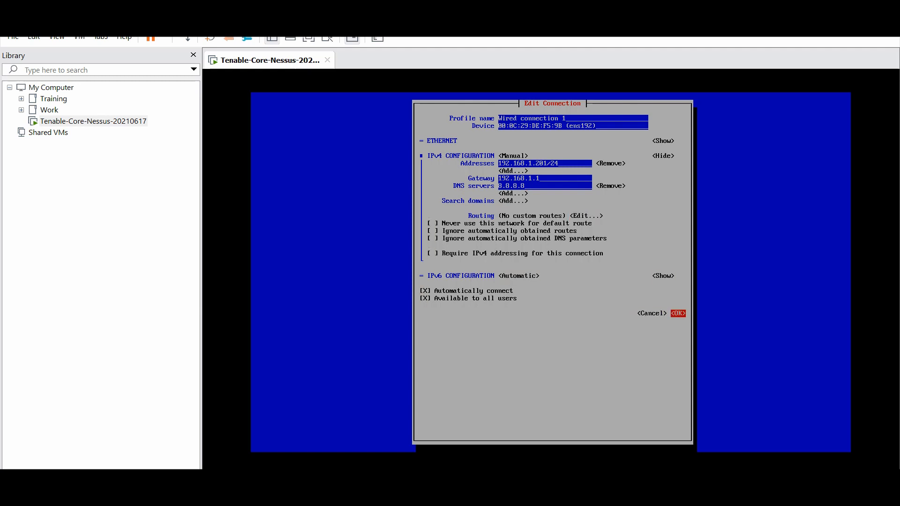
pyautogui.press('Return')
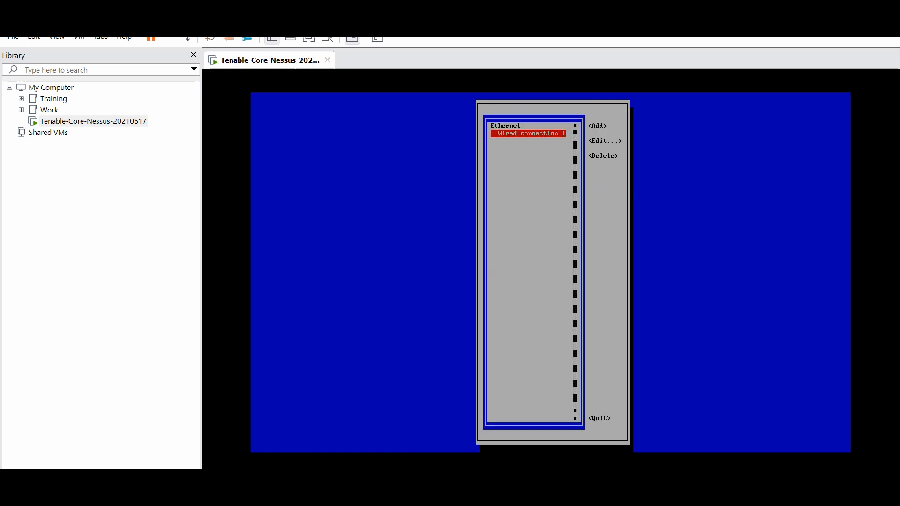
pyautogui.press('Tab')
pyautogui.press('Tab')
pyautogui.press('Tab')
pyautogui.press('Tab')
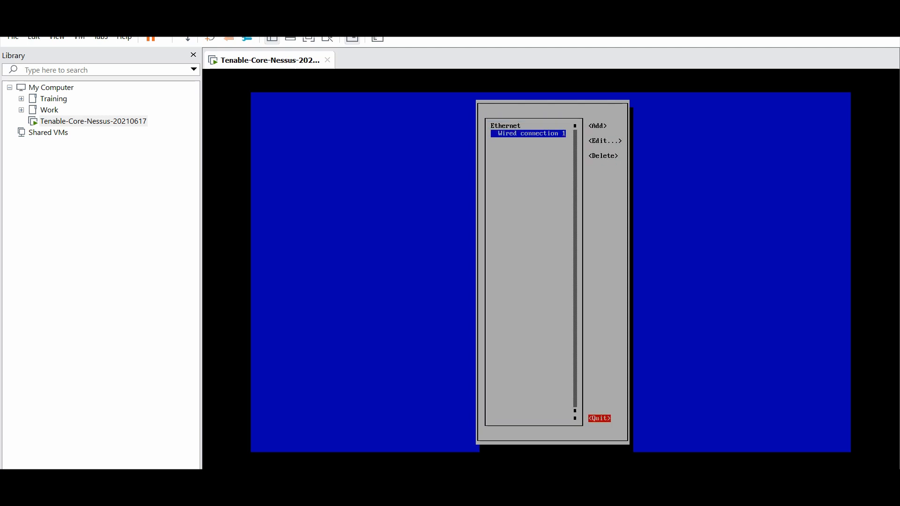
pyautogui.press('Return')
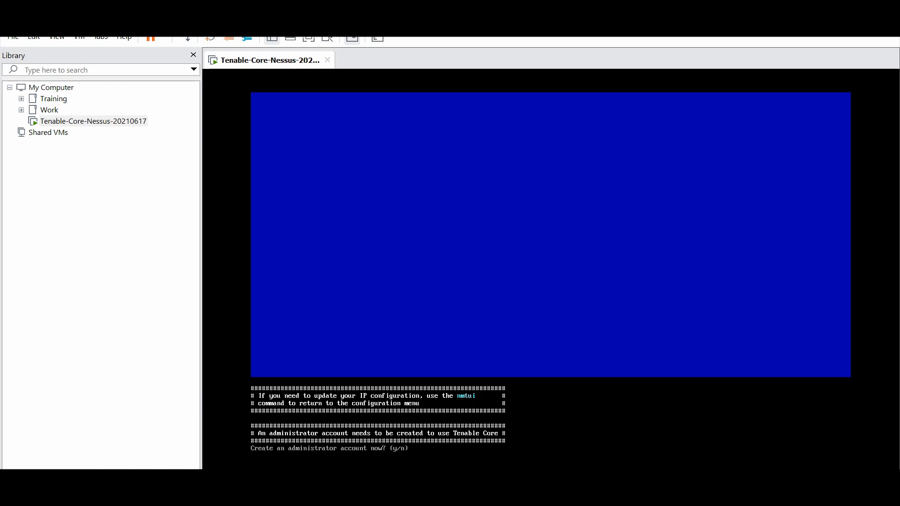
# Step: Answer y and create administrator 'admin', entering and confirming its password
pyautogui.write('y')
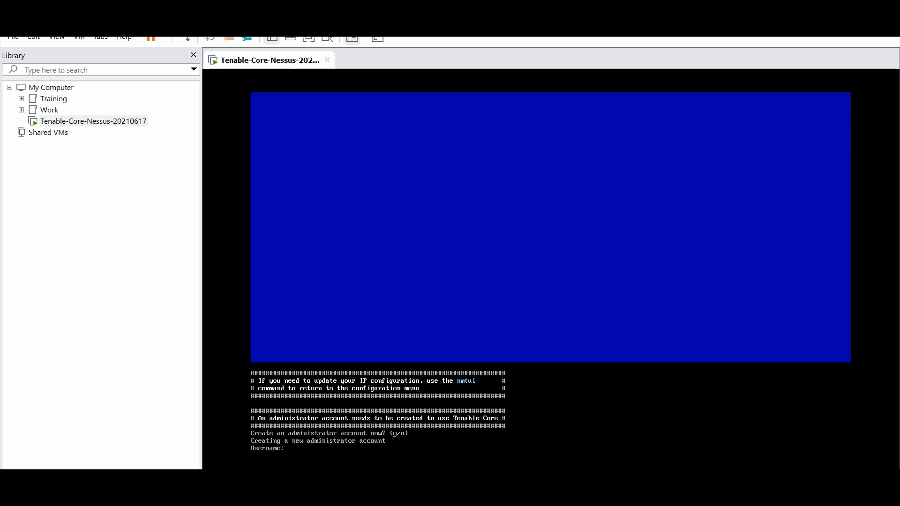
pyautogui.write('admin')
pyautogui.press('Return')
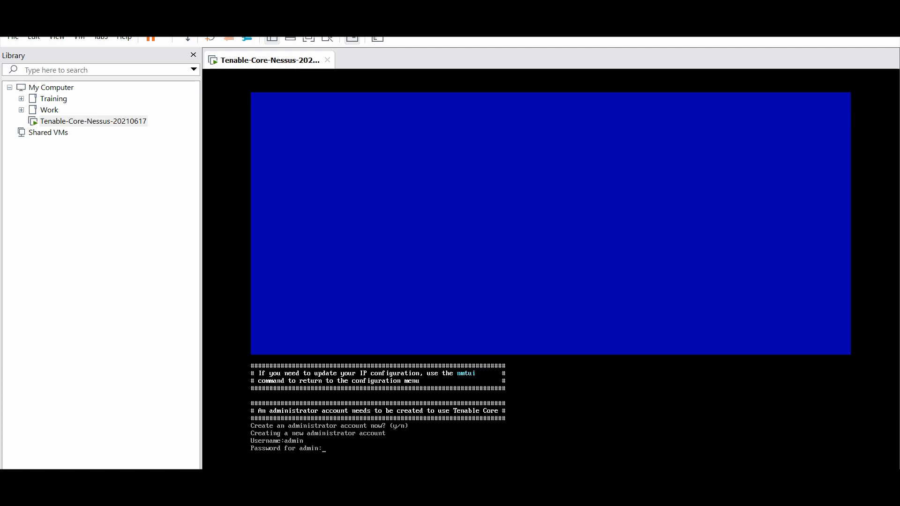
pyautogui.press('Return')
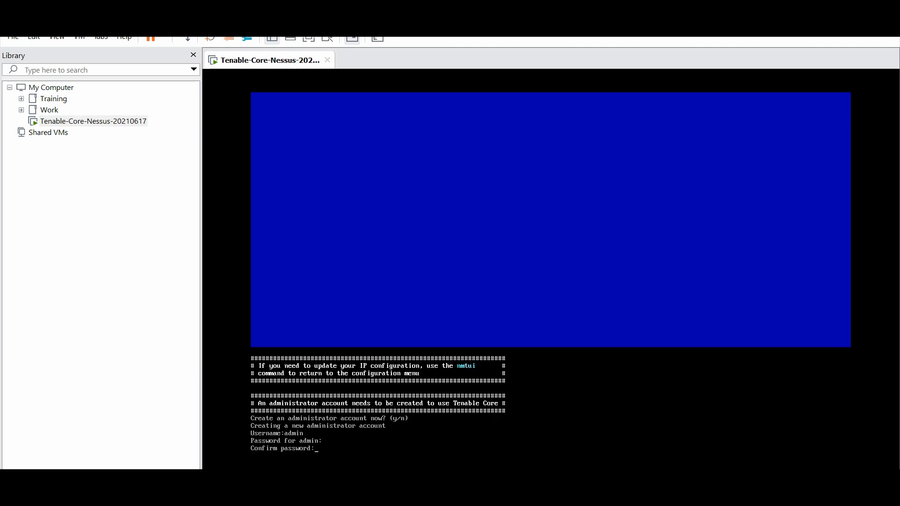
pyautogui.press('Return')
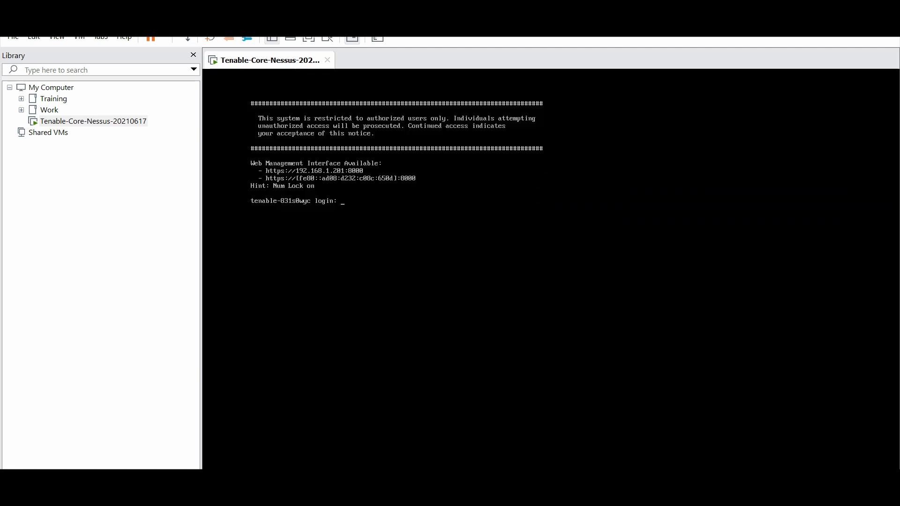
pyautogui.write('a')
pyautogui.write('ad')
# Step: Fix the mistyped login and sign in to the console as the administrator
pyautogui.press('BackSpace')
pyautogui.press('BackSpace')
pyautogui.press('Return')
pyautogui.press('Return')
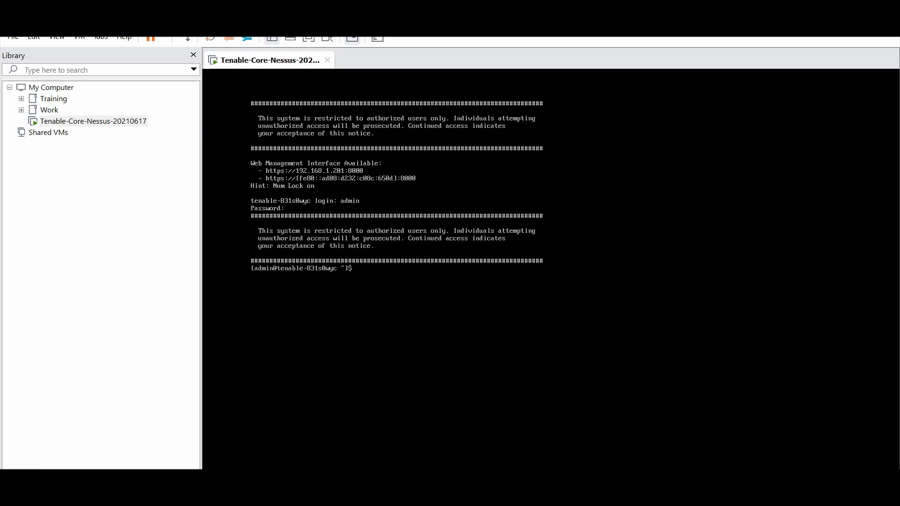
pyautogui.press('Return')
pyautogui.press('Return')
pyautogui.press('Return')
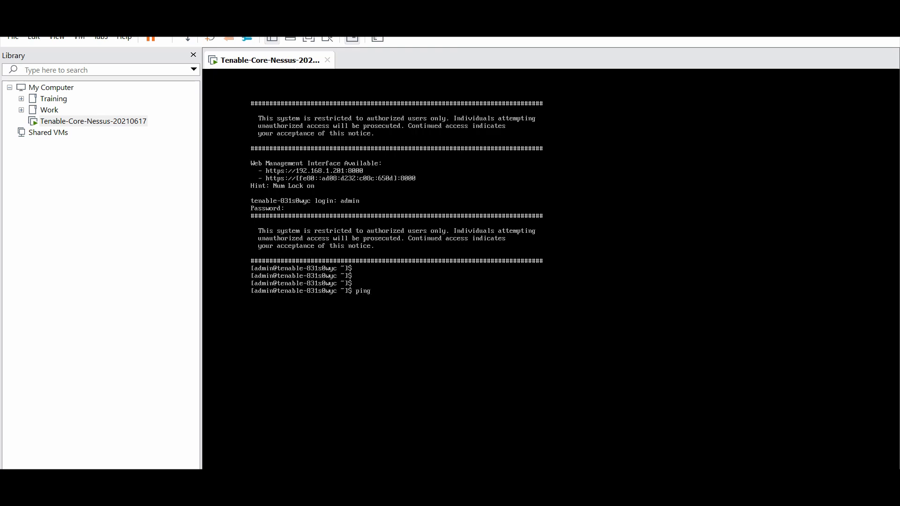
# Step: Ping gateway 192.168.1.1 and stop it with Ctrl+C after replies arrive
pyautogui.write('ping 192.168.1.1')
pyautogui.press('Return')
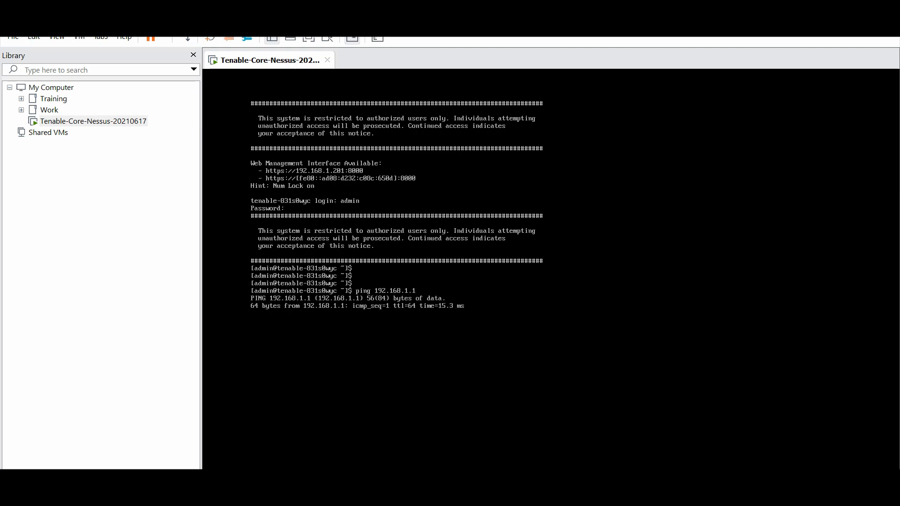
pyautogui.hotkey('ctrl', 'c')
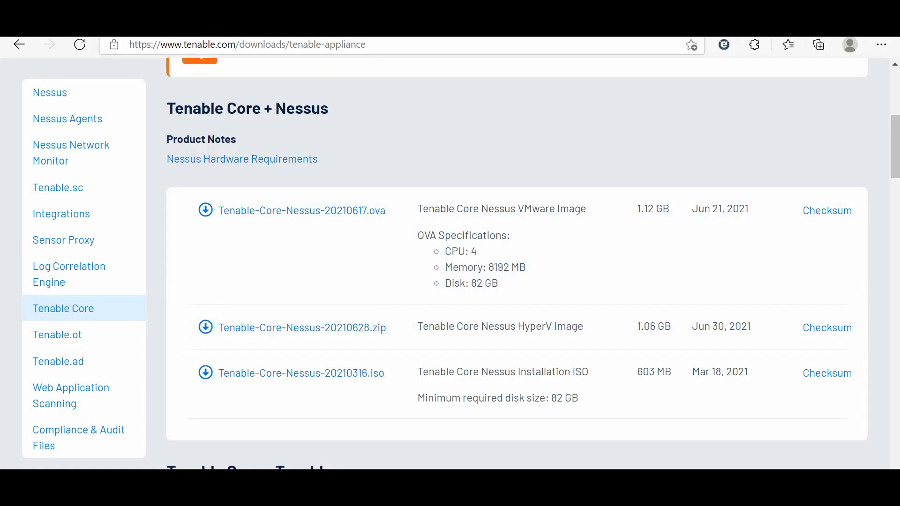
# Step: Load 192.168.1.201:8000 in Edge and proceed past the untrusted-certificate warning to the site
pyautogui.click(247, 45)
pyautogui.write('192')
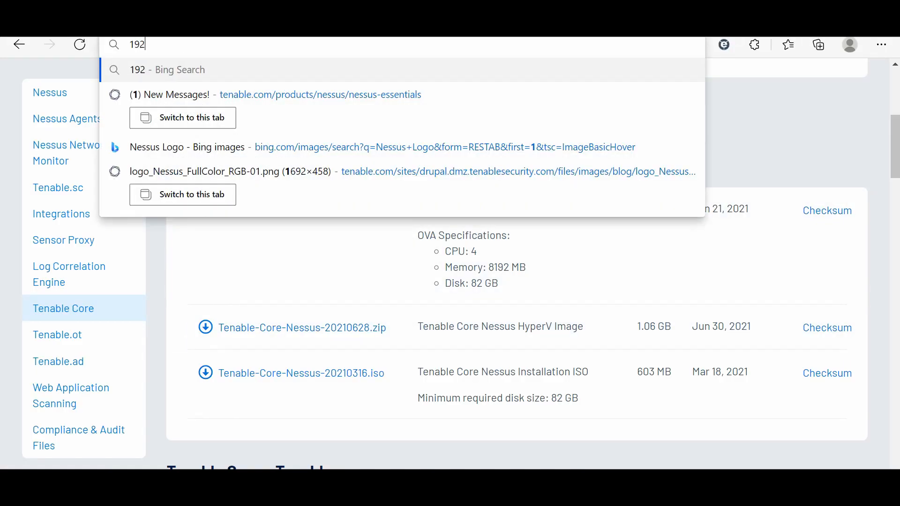
pyautogui.write('.168.1.')
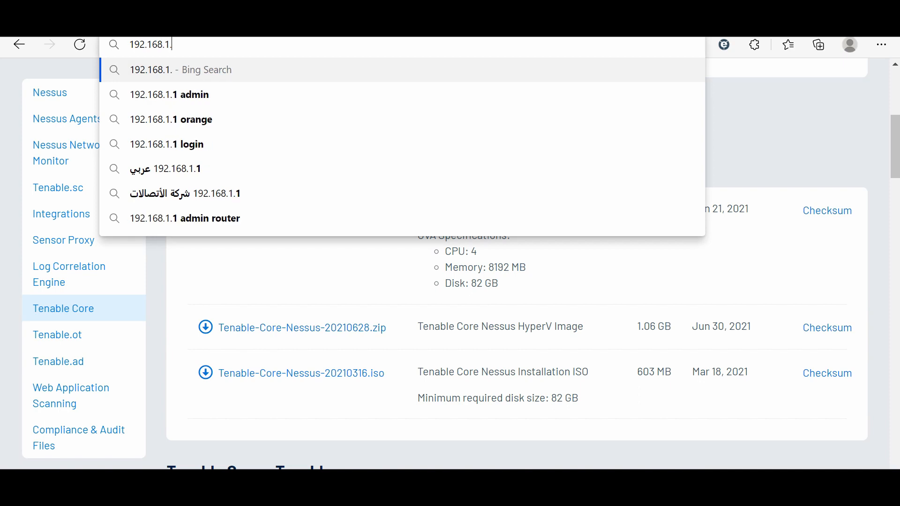
pyautogui.write('201')
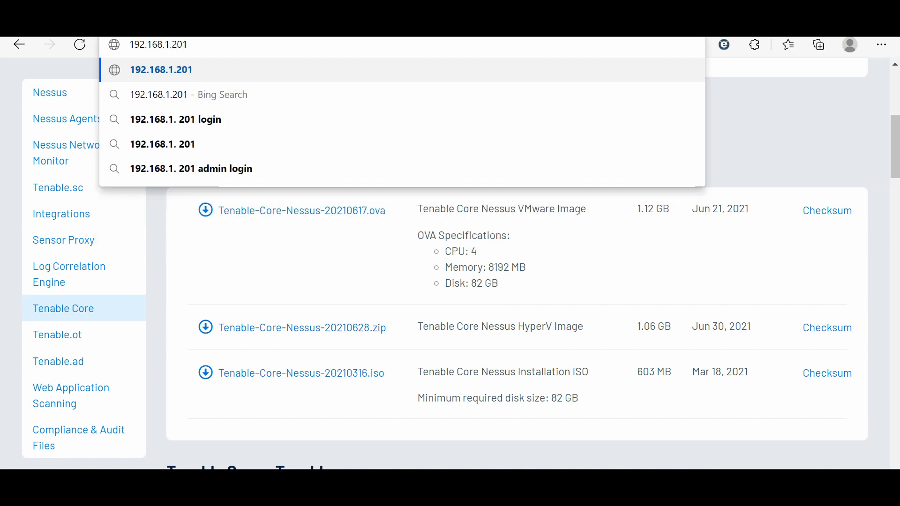
pyautogui.write(':')
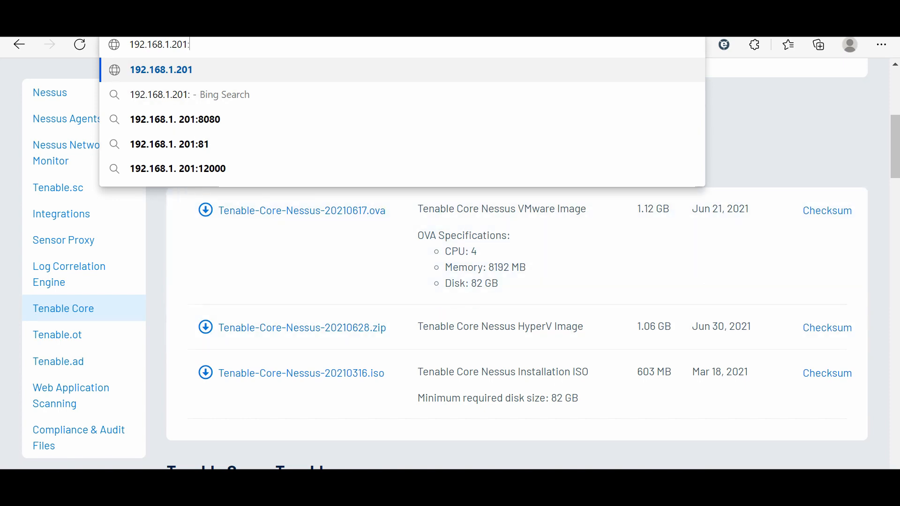
pyautogui.write('8')
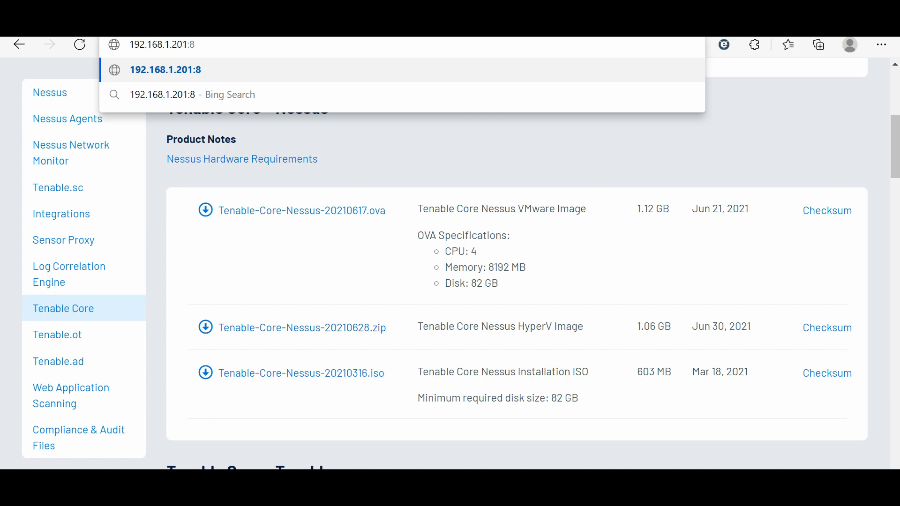
pyautogui.write('000')
pyautogui.press('Return')
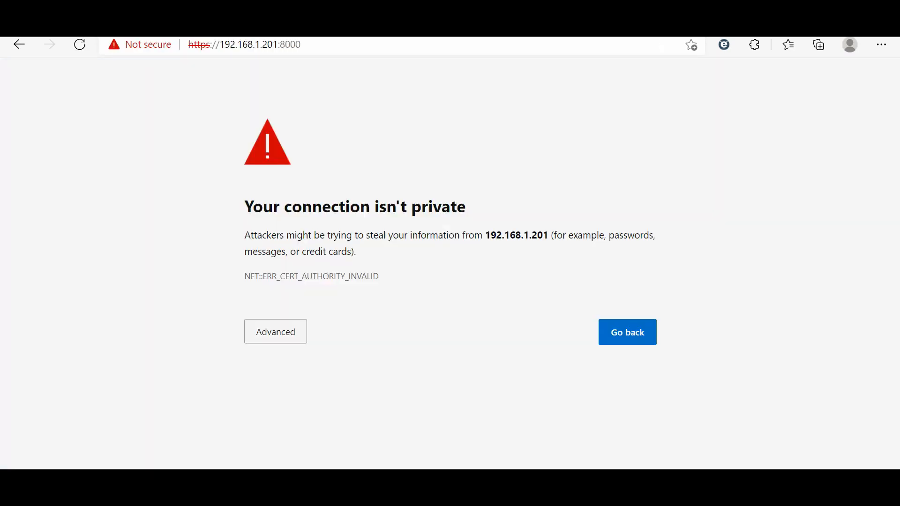
pyautogui.click(276, 331)
pyautogui.click(313, 439)
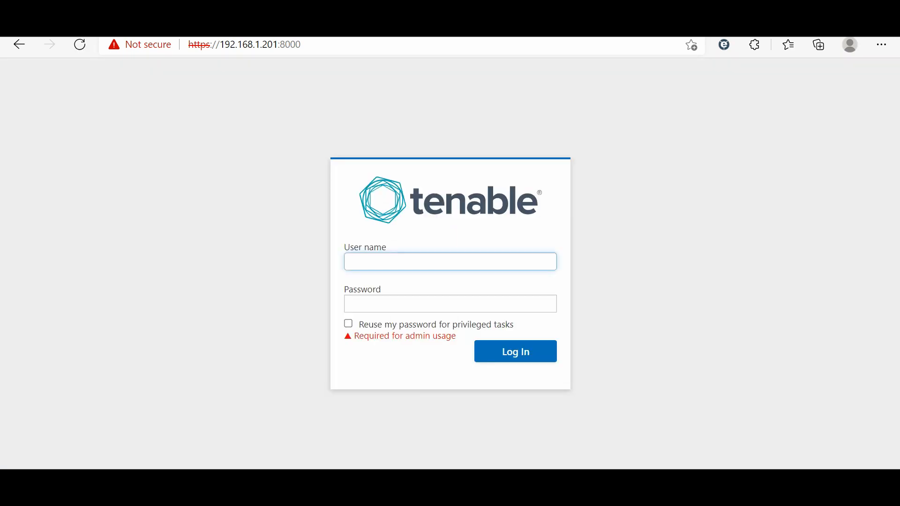
# Step: Sign in to Tenable Core as admin, reusing the password for privileged tasks
pyautogui.write('admin')
pyautogui.press('Tab')
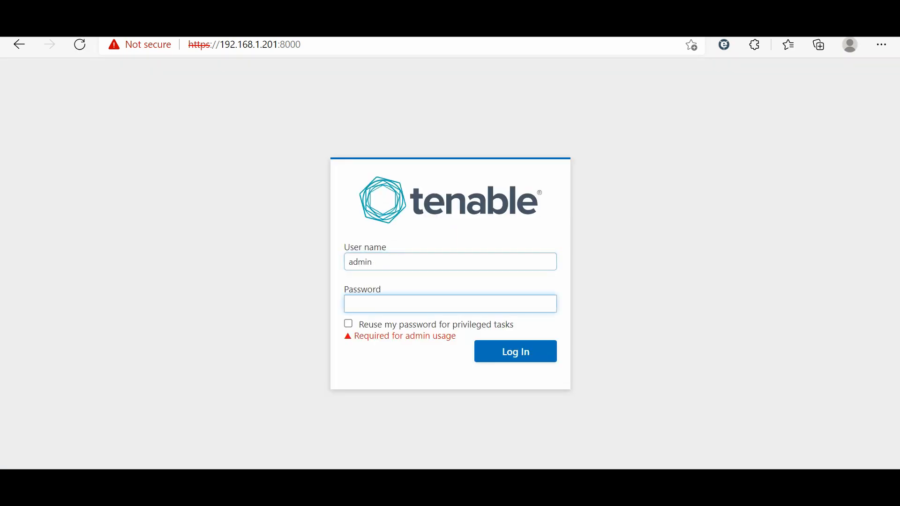
pyautogui.write('******************')
pyautogui.click(348, 323)
pyautogui.press('Return')
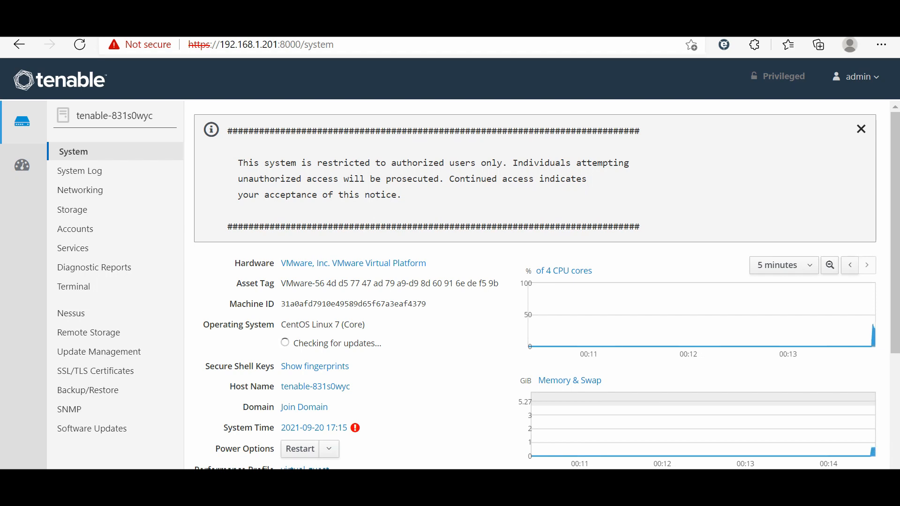
# Step: Check the System page's power options, then view the Networking and Storage pages
pyautogui.scroll(-2, 547, 284)
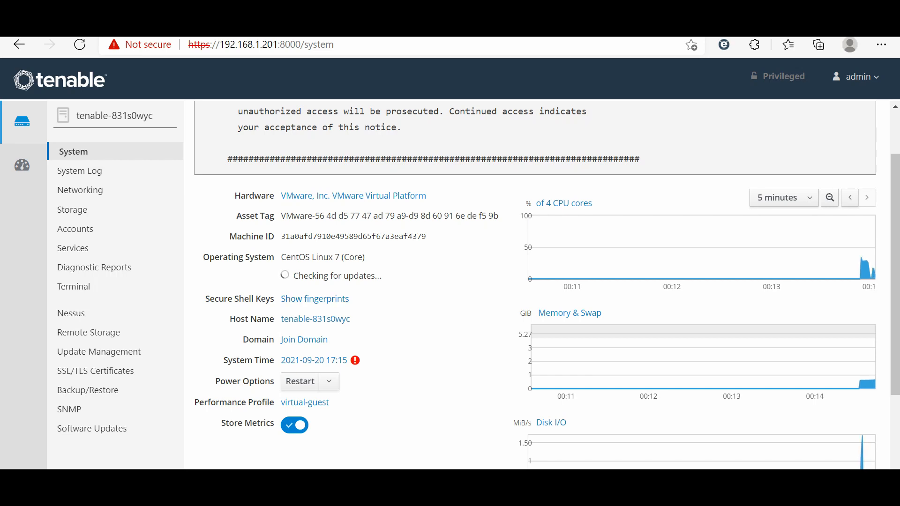
pyautogui.click(329, 381)
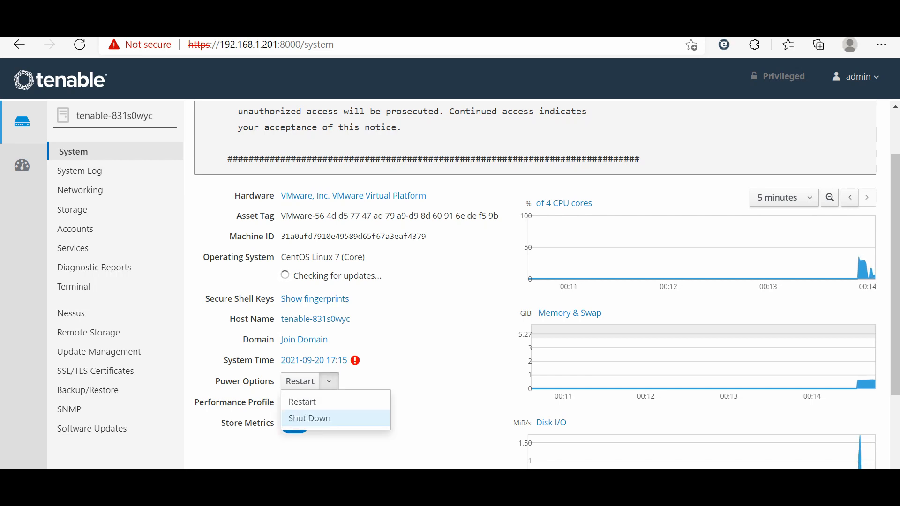
pyautogui.click(426, 419)
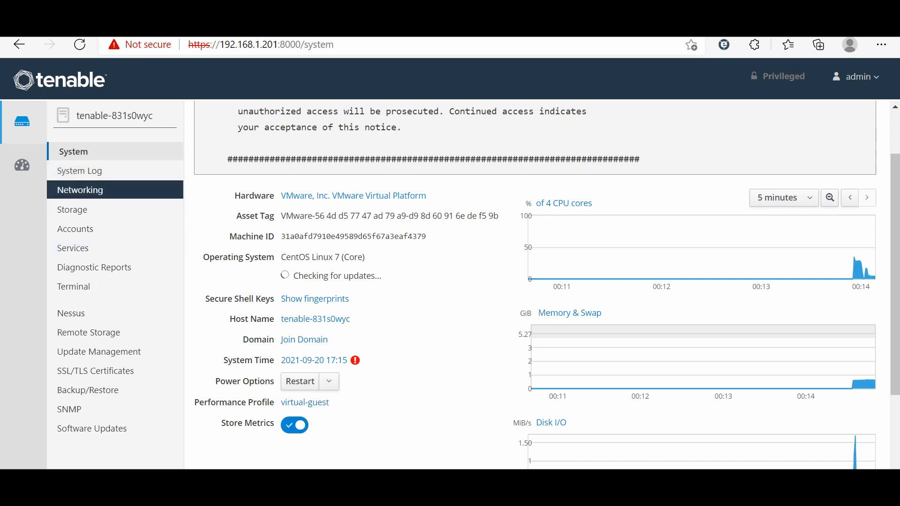
pyautogui.click(80, 190)
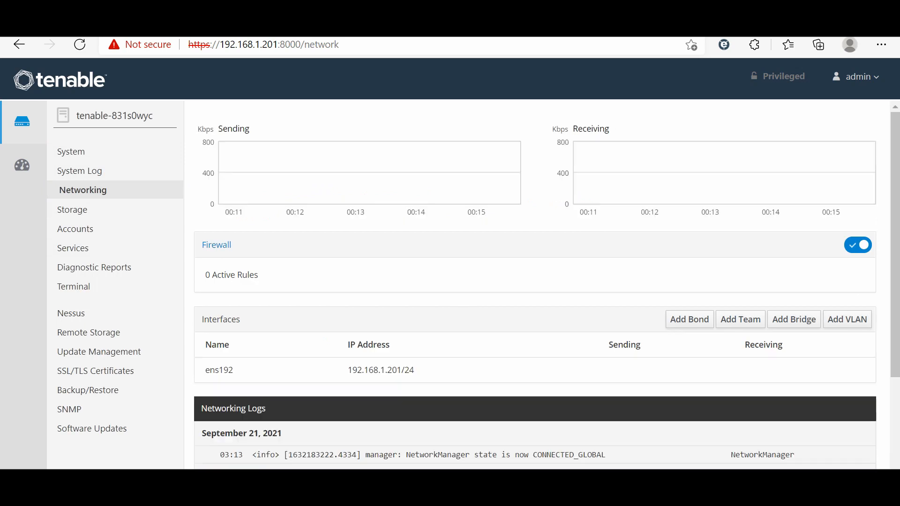
pyautogui.scroll(-2, 535, 285)
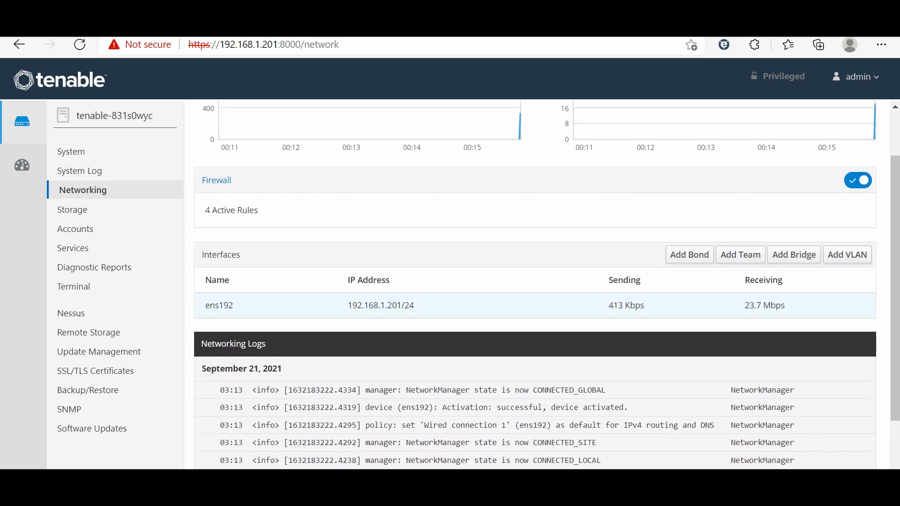
pyautogui.click(73, 209)
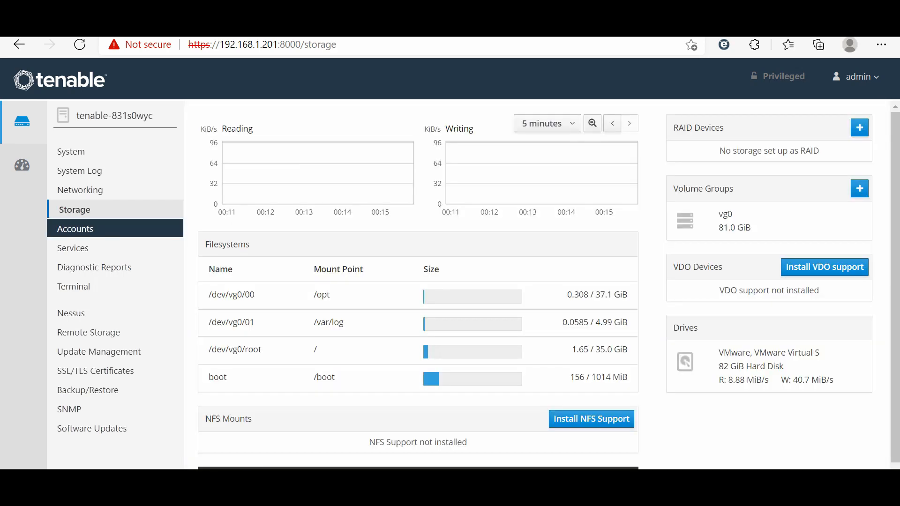
# Step: Go via Accounts to Software Updates (26 updates, 12 security), then select the address port and path
pyautogui.click(75, 228)
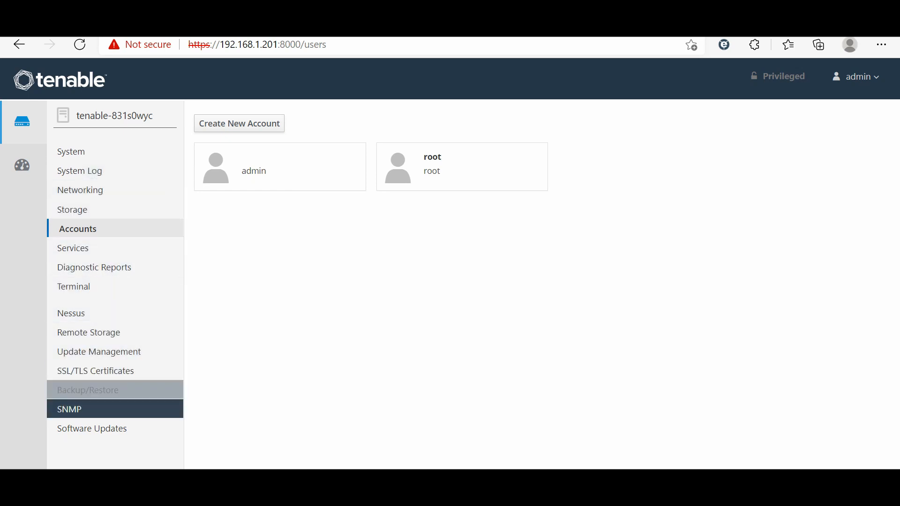
pyautogui.click(92, 428)
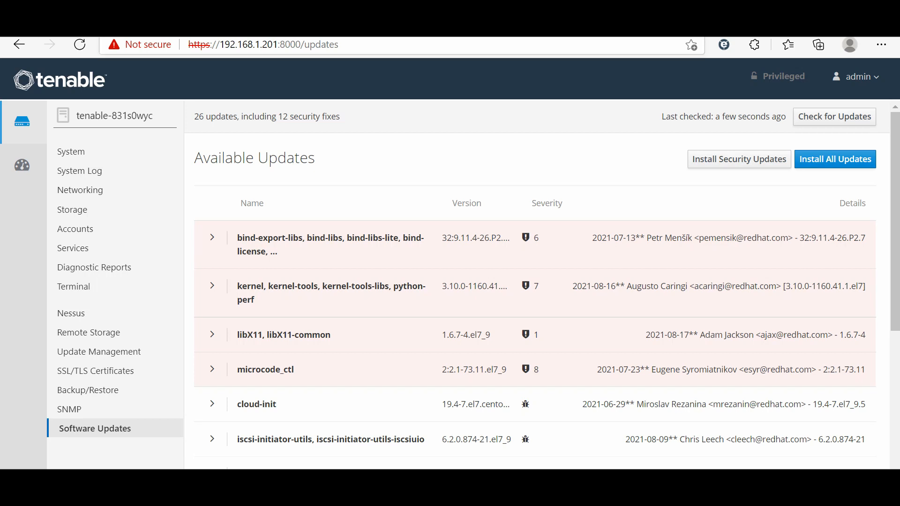
pyautogui.moveTo(279, 44); pyautogui.dragTo(340, 44)
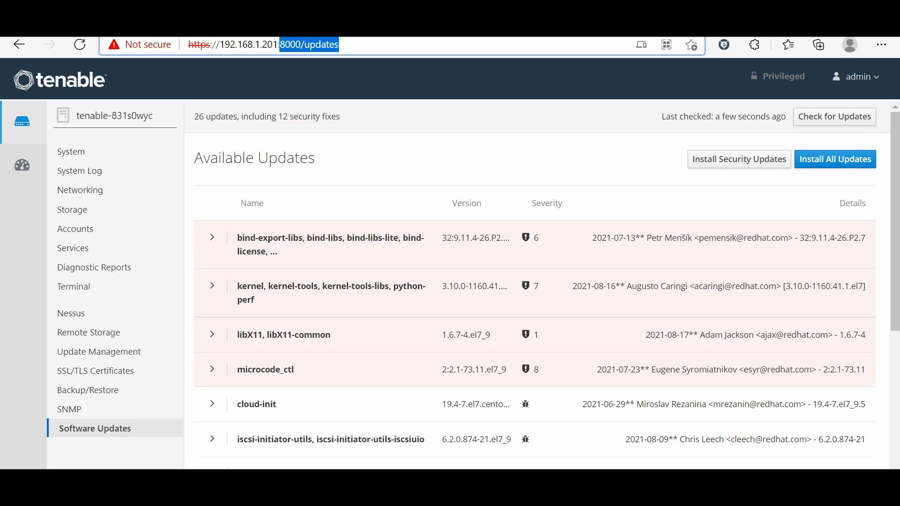
# Step: Change the address port to 8834 to load the Welcome to Nessus page
pyautogui.write('88')
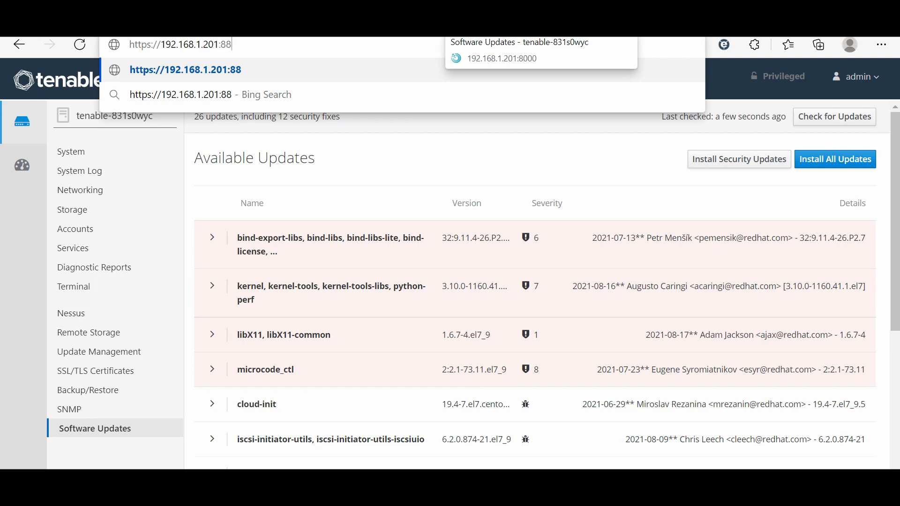
pyautogui.write('34')
pyautogui.press('Return')
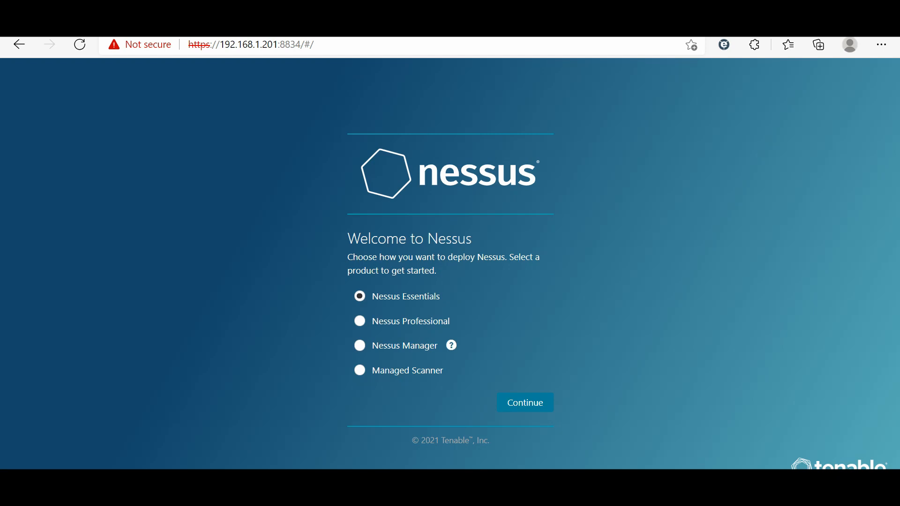
# Step: Choose Nessus Essentials, skip the emailed-code request, and copy the activation code from the email
pyautogui.click(526, 403)
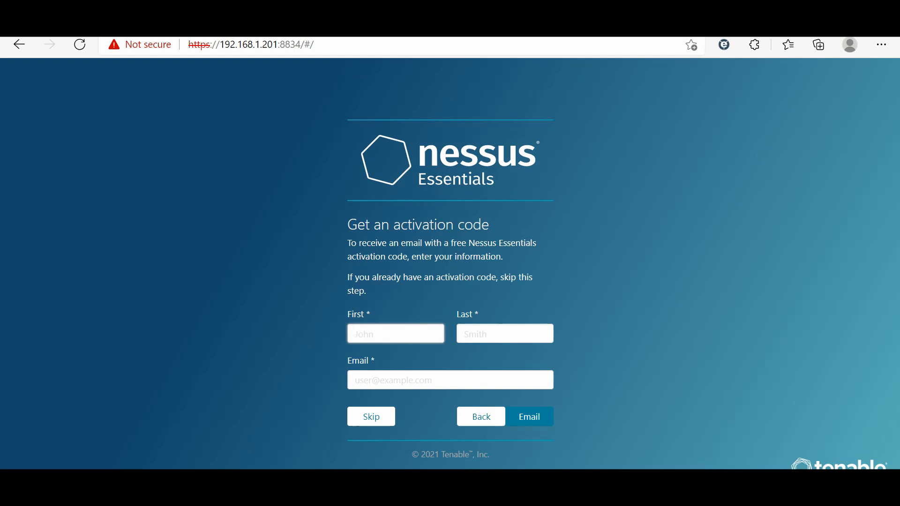
pyautogui.click(371, 417)
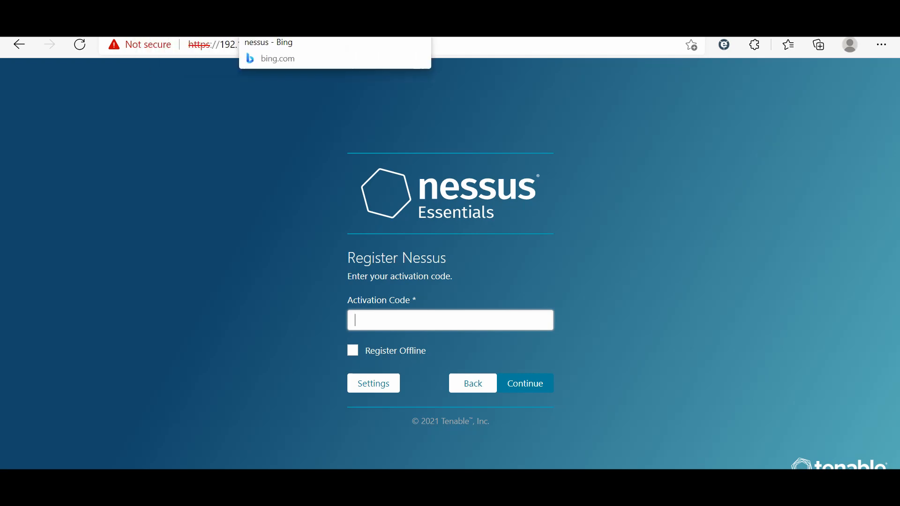
pyautogui.click(183, 21)
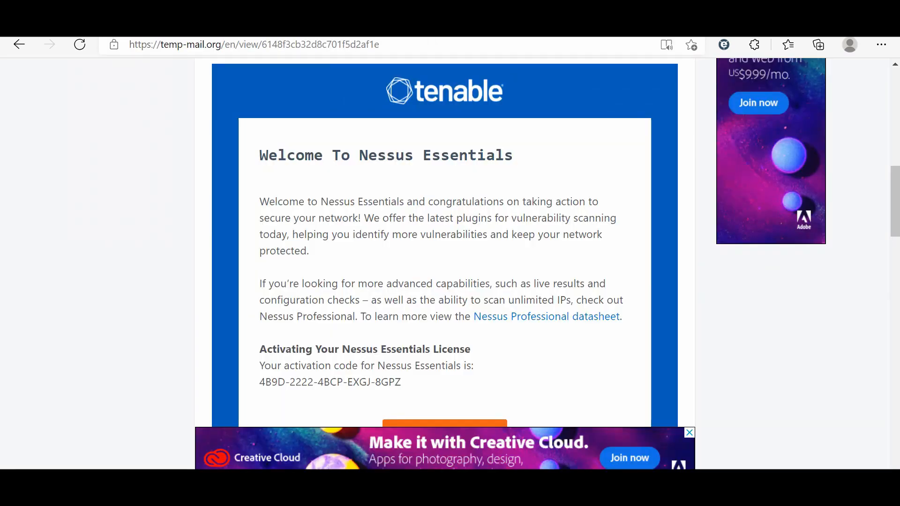
pyautogui.tripleClick(359, 382)
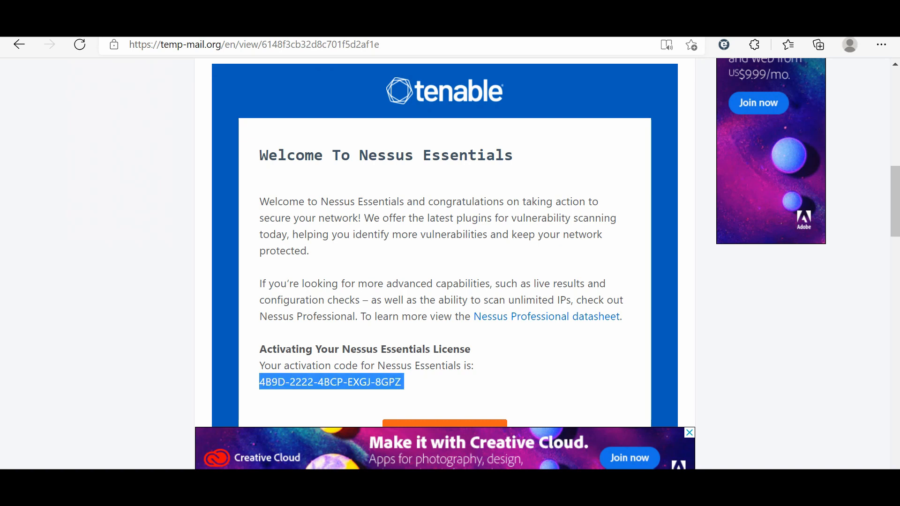
pyautogui.rightClick(352, 382)
pyautogui.click(377, 127)
# Step: Return to the Nessus registration page and enable Register Offline
pyautogui.click(422, 22)
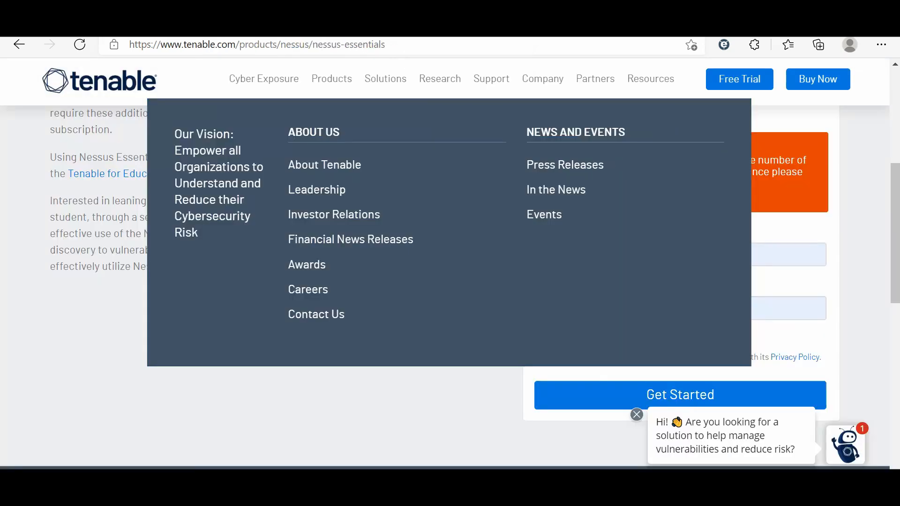
pyautogui.click(262, 22)
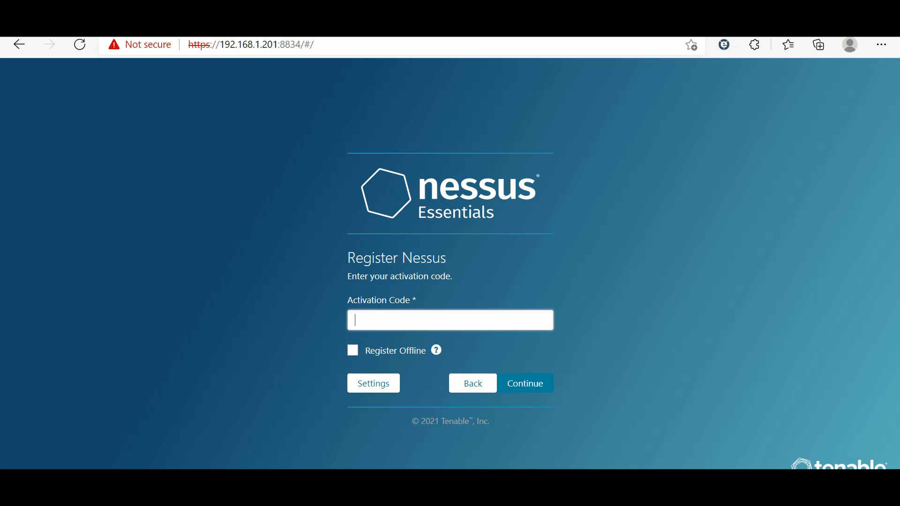
pyautogui.click(353, 350)
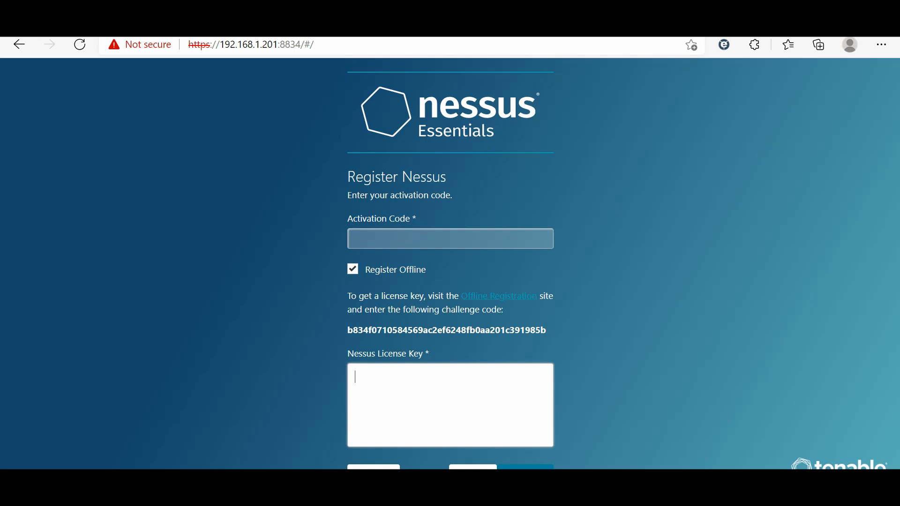
# Step: Open the offline registration site and paste the Nessus challenge code into it
pyautogui.click(499, 296)
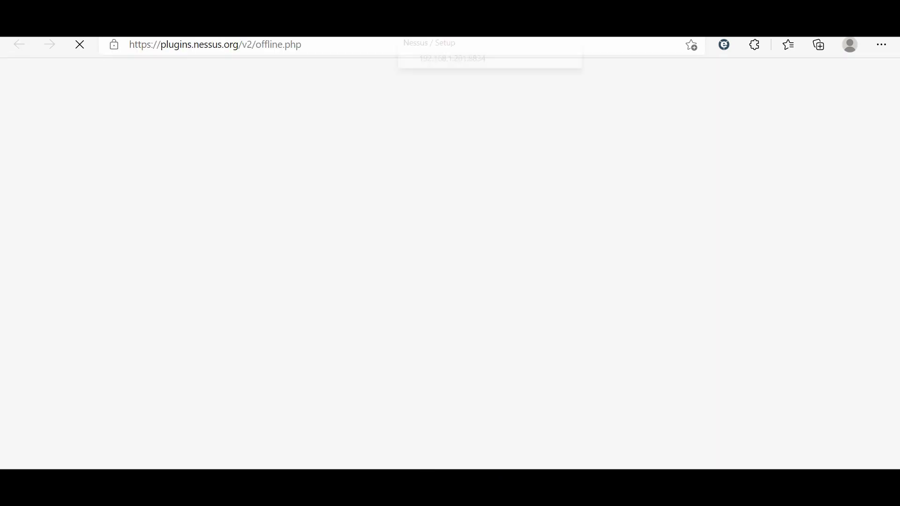
pyautogui.click(445, 23)
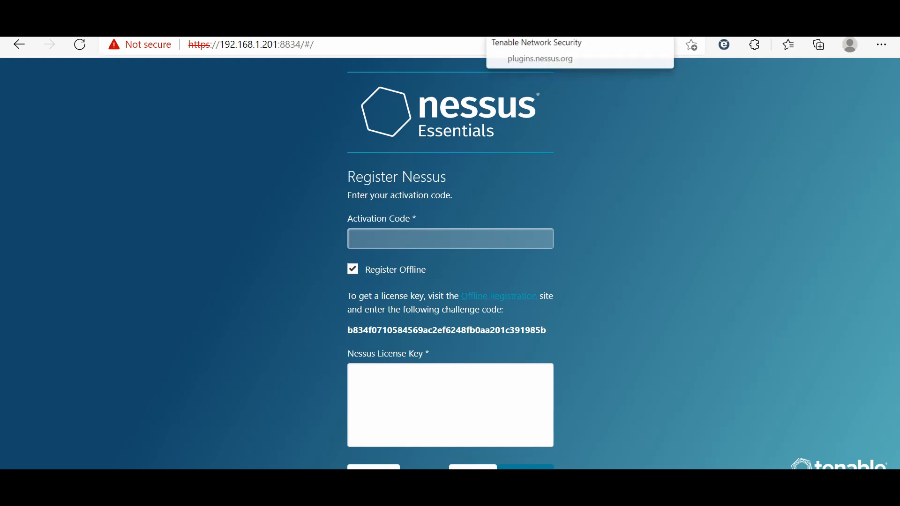
pyautogui.doubleClick(447, 330)
pyautogui.hotkey('ctrl', 'c')
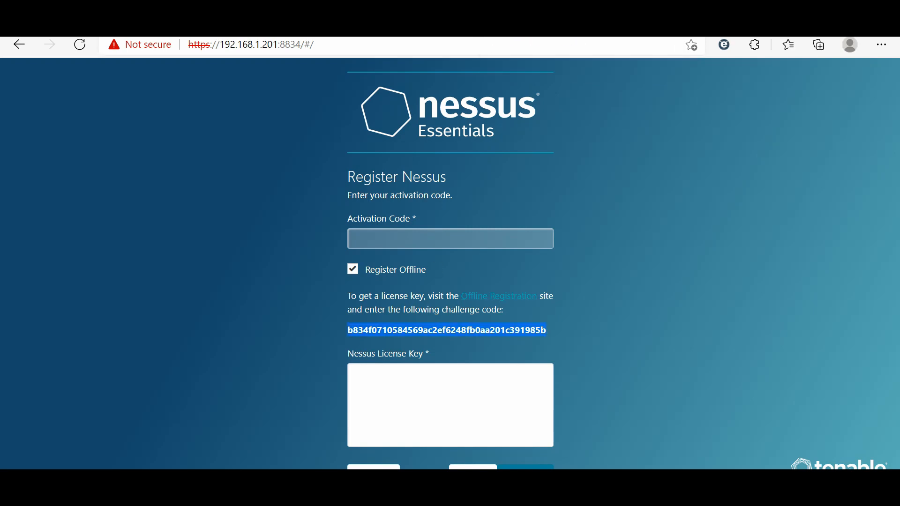
pyautogui.rightClick(394, 332)
pyautogui.click(431, 76)
pyautogui.hotkey('ctrl', 'Tab')
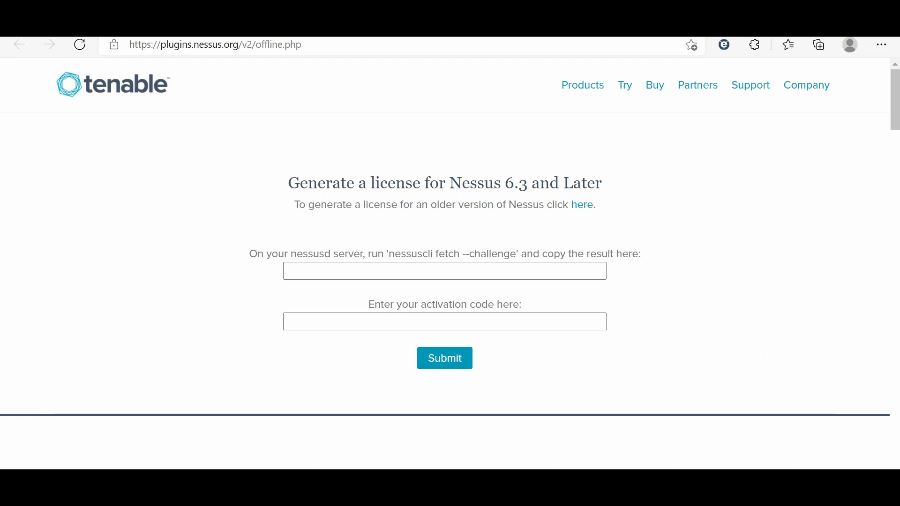
pyautogui.click(444, 271)
pyautogui.hotkey('ctrl', 'v')
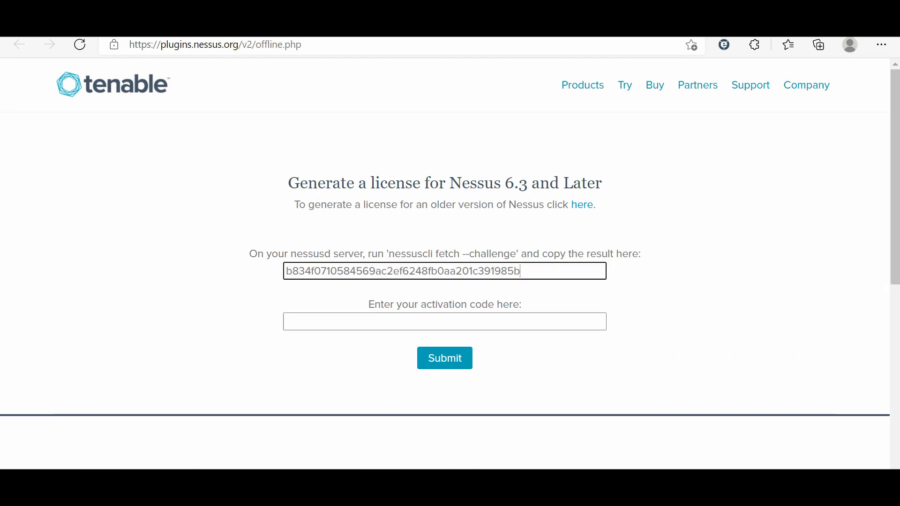
# Step: Paste the activation code and submit the form to generate a license
pyautogui.hotkey('ctrl', 'Tab')
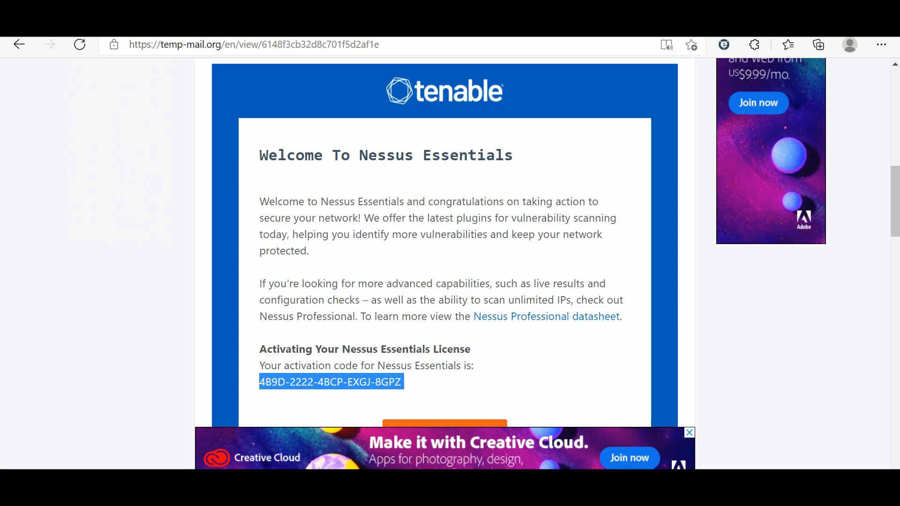
pyautogui.hotkey('ctrl', 'Tab')
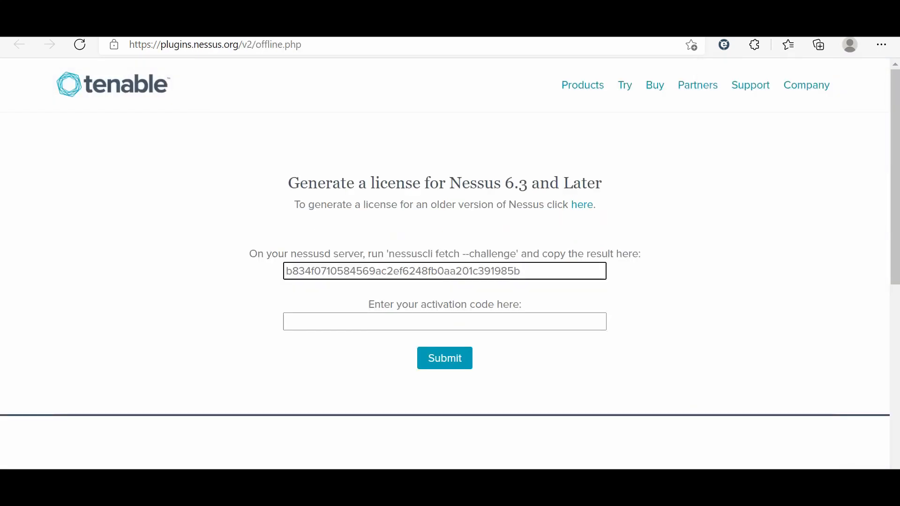
pyautogui.click(445, 322)
pyautogui.hotkey('ctrl', 'v')
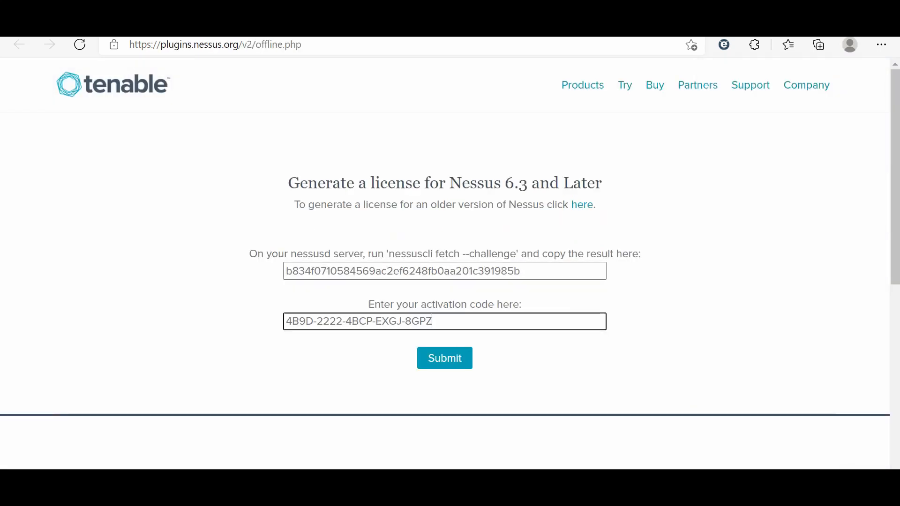
pyautogui.press('Tab')
pyautogui.press('Return')
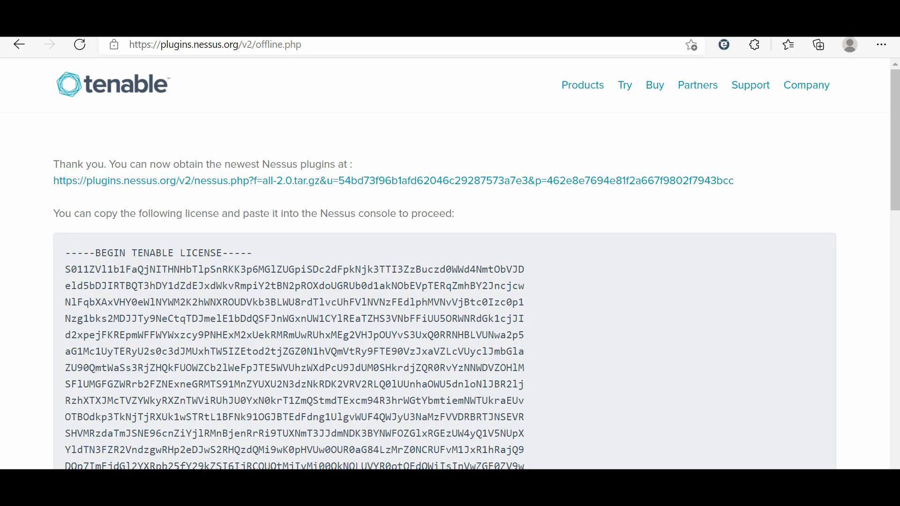
# Step: Copy the generated license text and return to the Nessus registration page
pyautogui.hotkey('ctrl', 'a')
pyautogui.click(657, 304)
pyautogui.moveTo(66, 253); pyautogui.dragTo(241, 177)
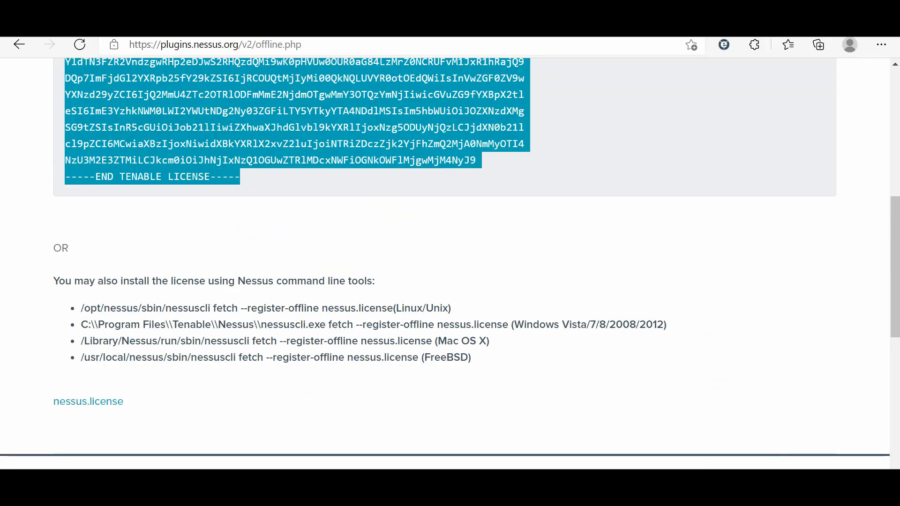
pyautogui.rightClick(236, 156)
pyautogui.click(263, 169)
pyautogui.hotkey('ctrl', 'shift', 'Tab')
pyautogui.click(403, 394)
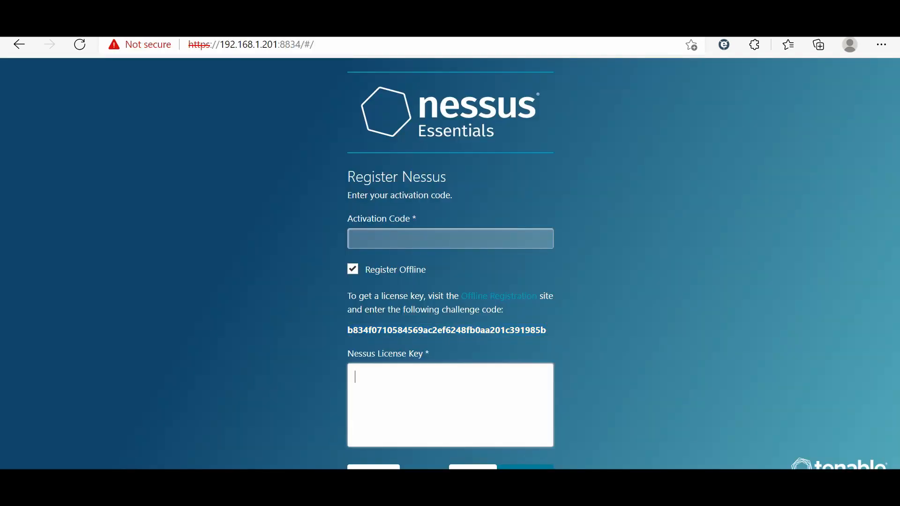
# Step: Paste the offline license into the Nessus License Key field and continue, in full screen
pyautogui.hotkey('ctrl', 'v')
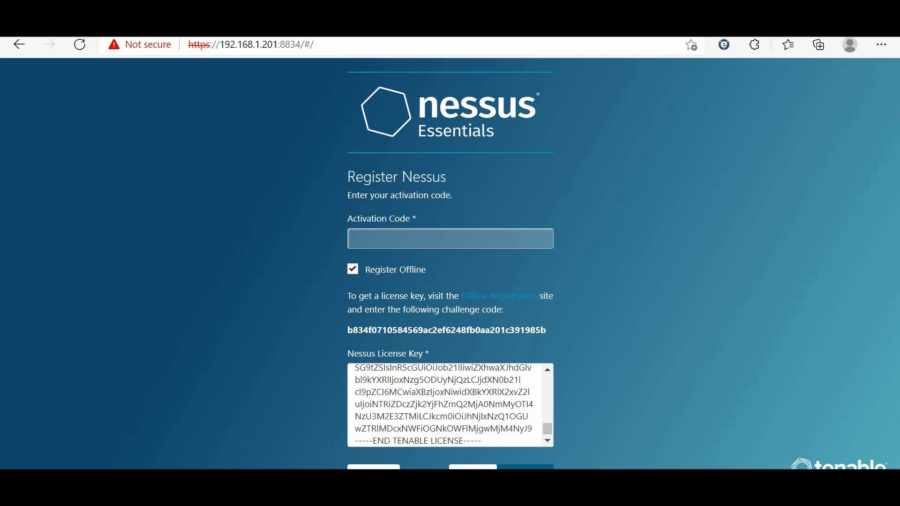
pyautogui.press('F11')
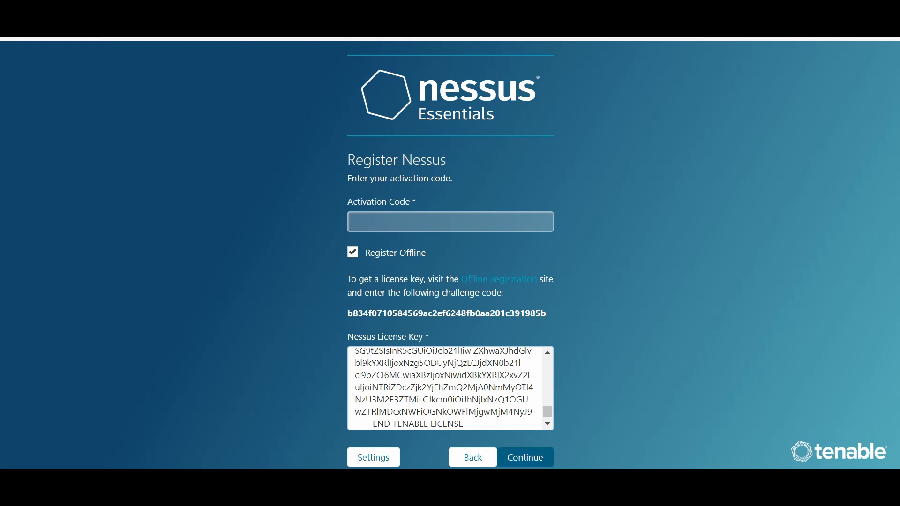
pyautogui.click(525, 458)
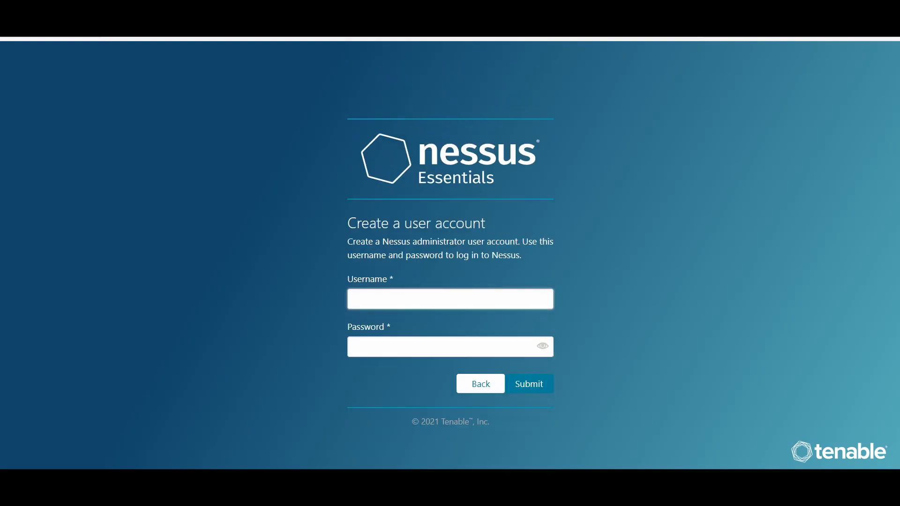
# Step: Create the Nessus administrator account with username admin and a password
pyautogui.write('admin')
pyautogui.press('Tab')
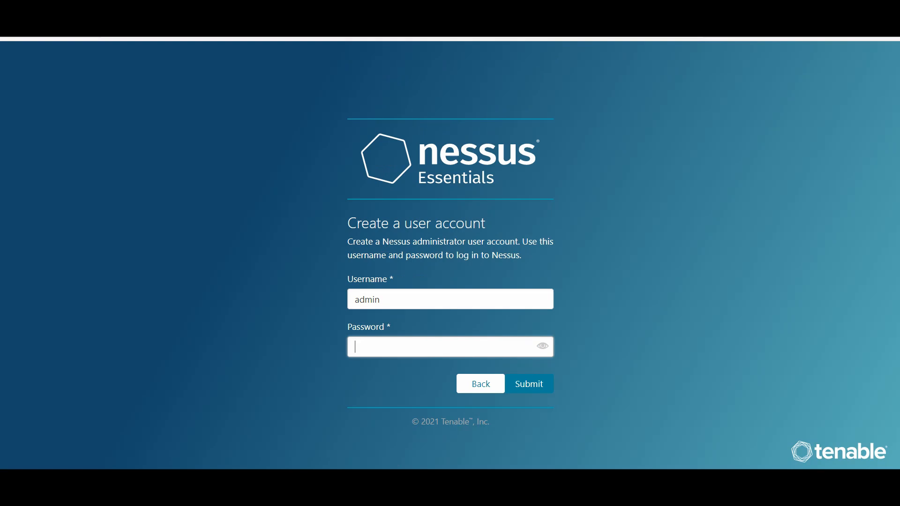
pyautogui.write('********')
pyautogui.click(529, 384)
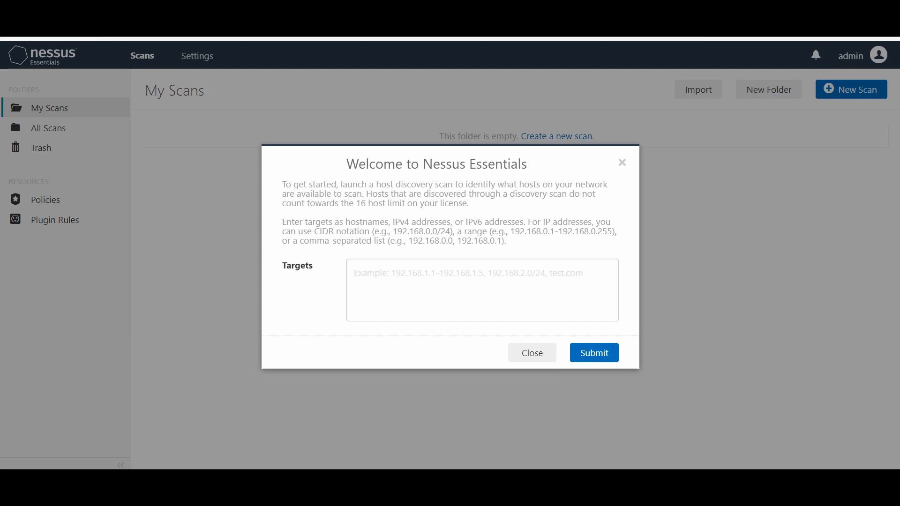
# Step: Run host discovery on 192.168.1.201, then dismiss the empty results and the welcome dialog
pyautogui.click(355, 273)
pyautogui.write('192')
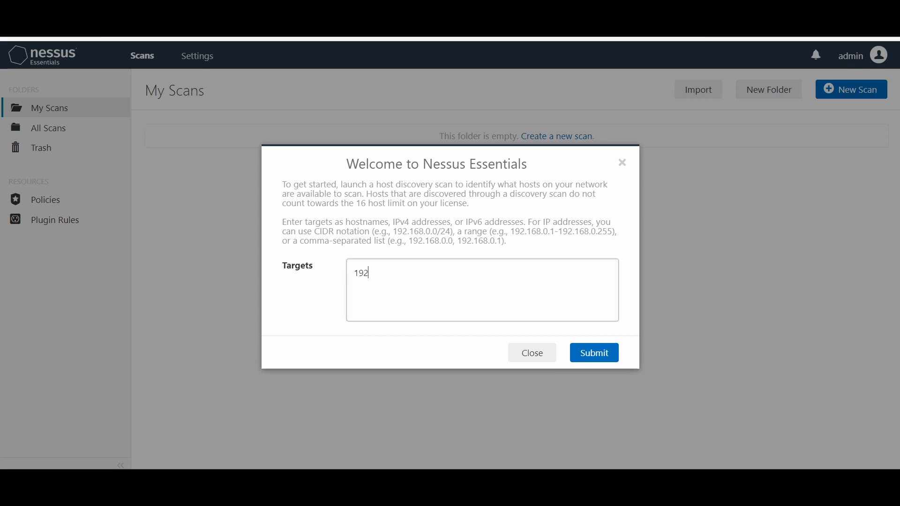
pyautogui.write('.168.1.201')
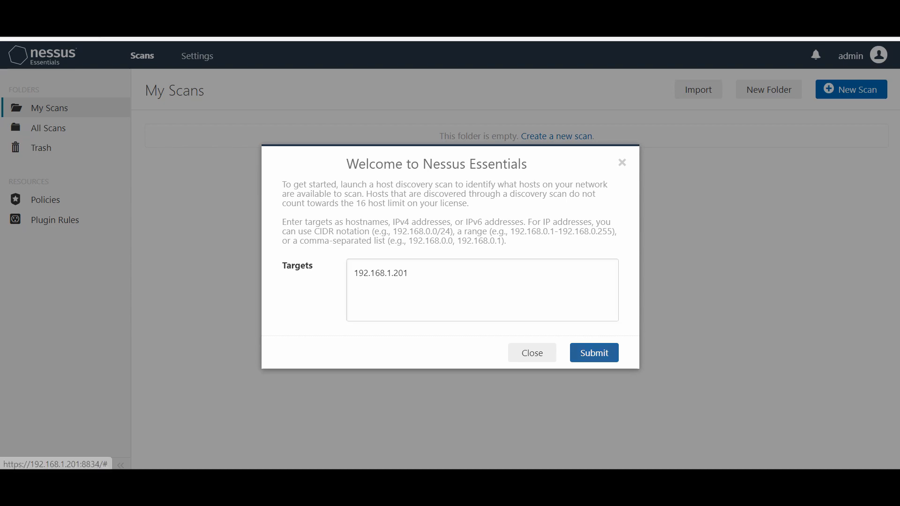
pyautogui.click(594, 353)
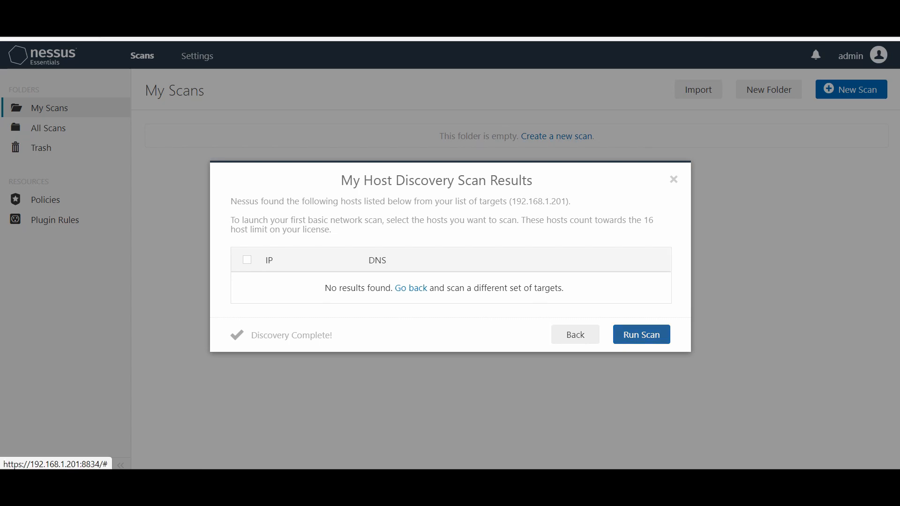
pyautogui.click(576, 335)
pyautogui.click(532, 353)
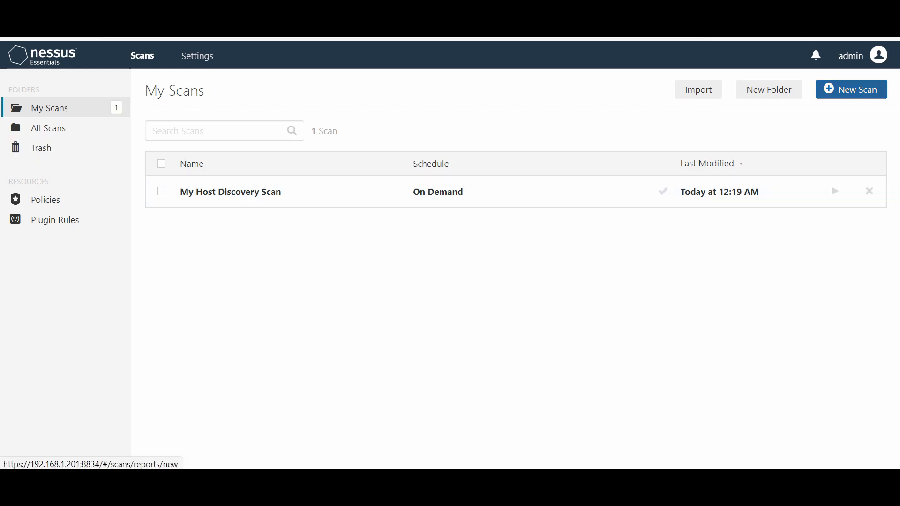
# Step: Open New Scan and scroll through the library of scan templates
pyautogui.click(851, 89)
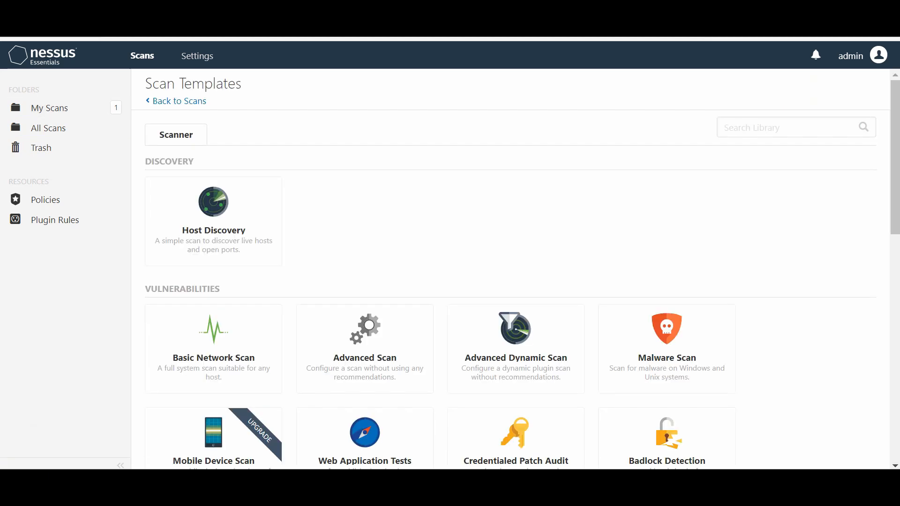
pyautogui.scroll(-3, 516, 269)
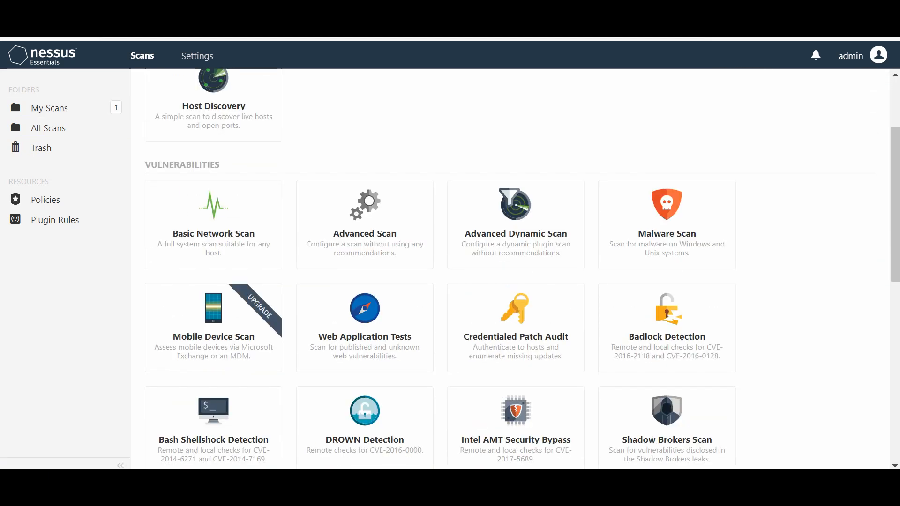
pyautogui.scroll(-1, 213, 201)
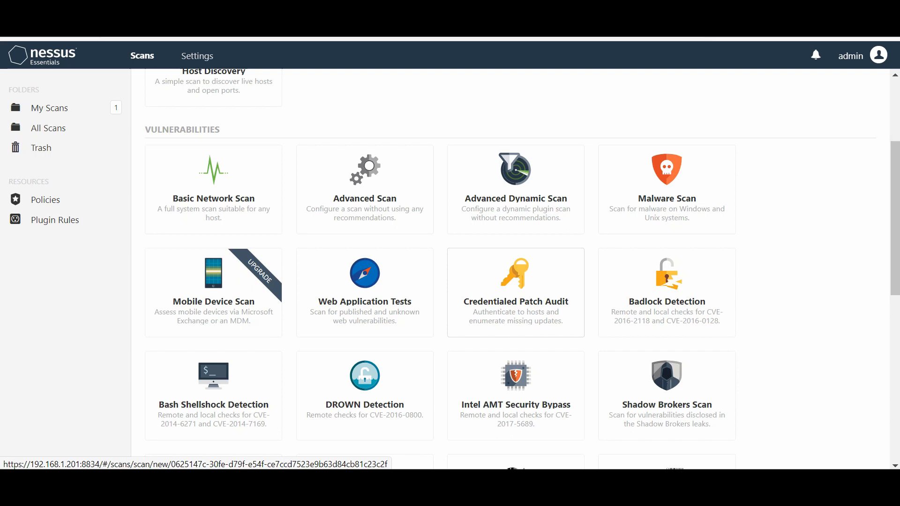
pyautogui.scroll(-4, 516, 281)
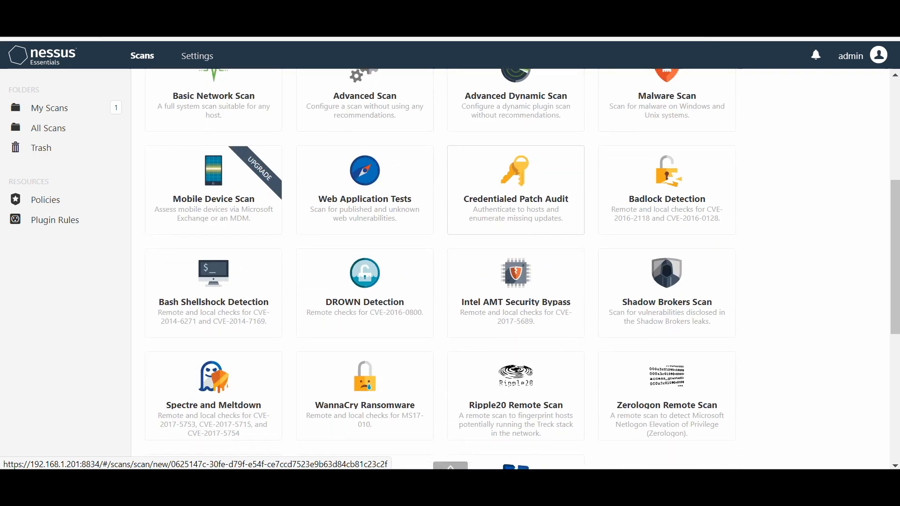
pyautogui.scroll(-5, 365, 300)
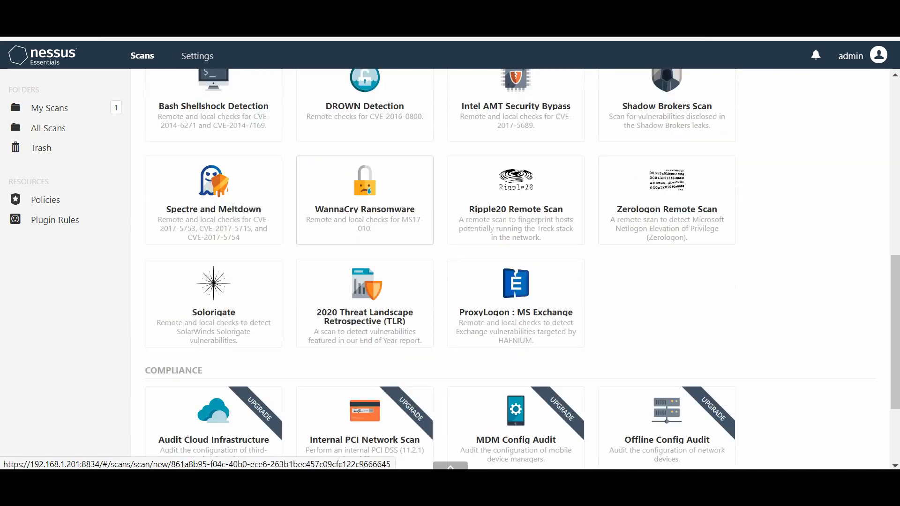
pyautogui.scroll(12, 365, 413)
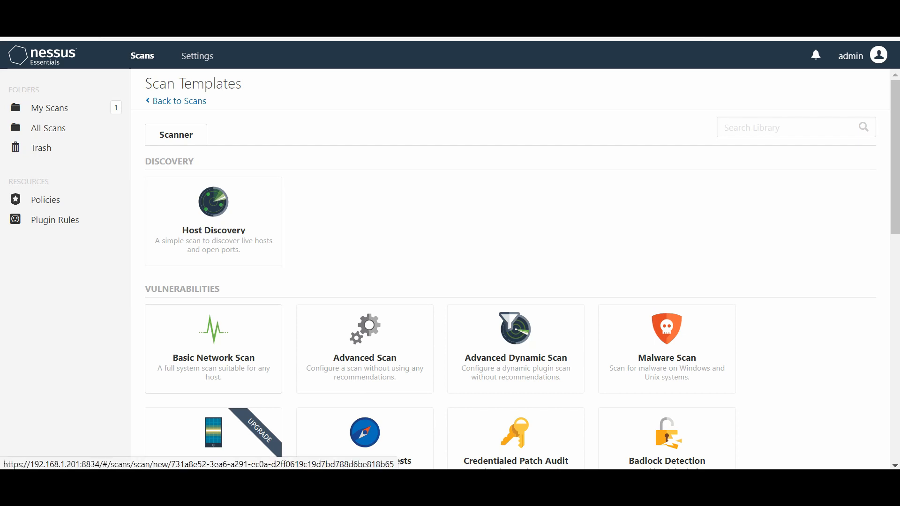
pyautogui.scroll(-1, 516, 269)
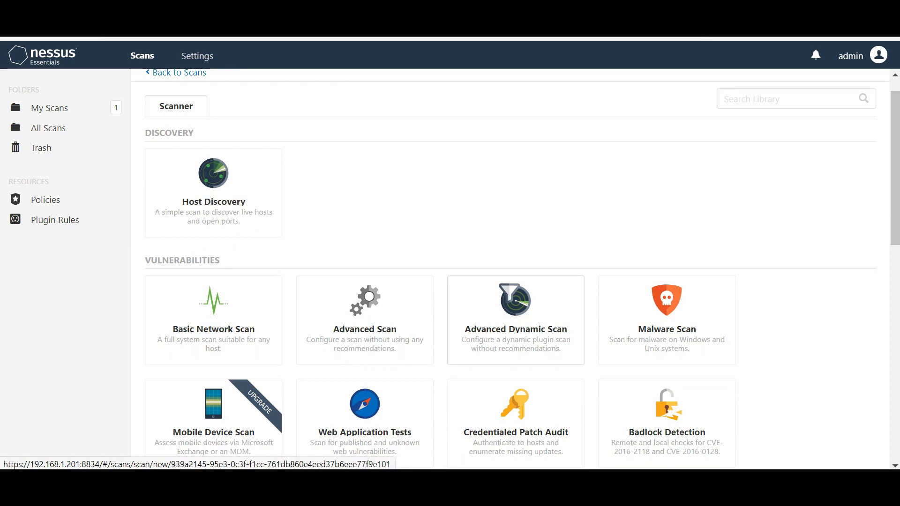
pyautogui.scroll(-2, 516, 412)
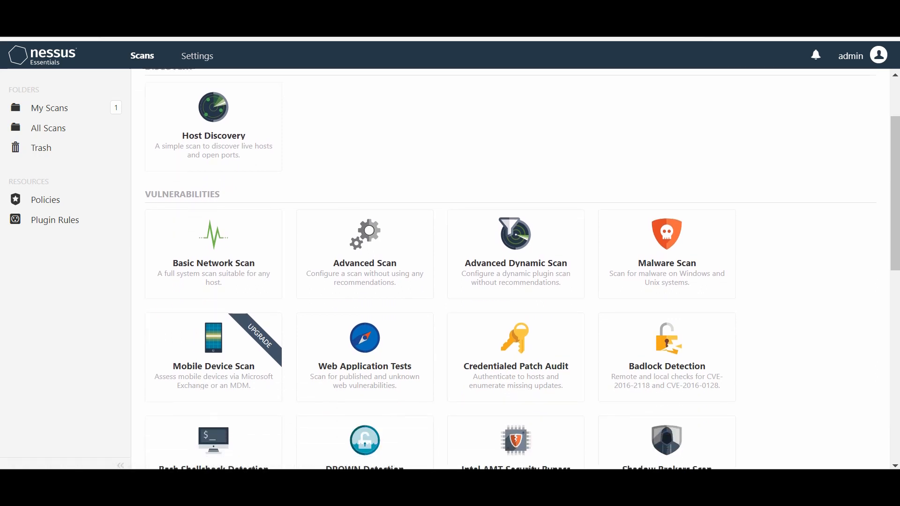
pyautogui.scroll(3, 515, 269)
# Step: Open the My Host Discovery Scan details and return to My Scans
pyautogui.click(49, 108)
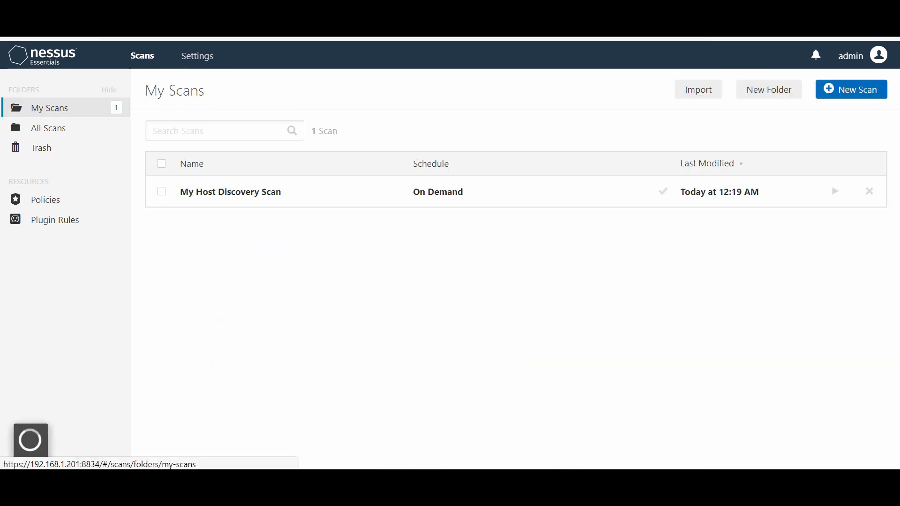
pyautogui.click(230, 192)
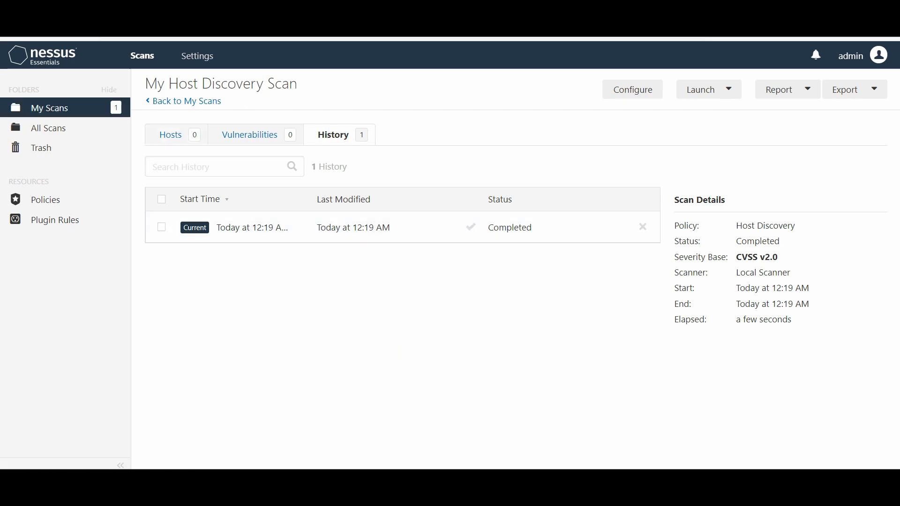
pyautogui.click(187, 101)
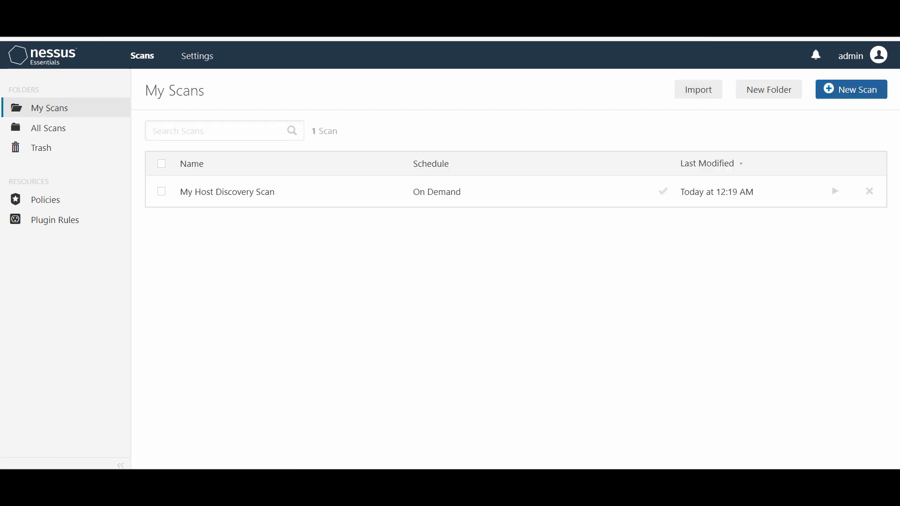
# Step: Create and save a Basic Network Scan named 'Basic' targeting 192.168.1.201
pyautogui.click(853, 89)
pyautogui.click(214, 352)
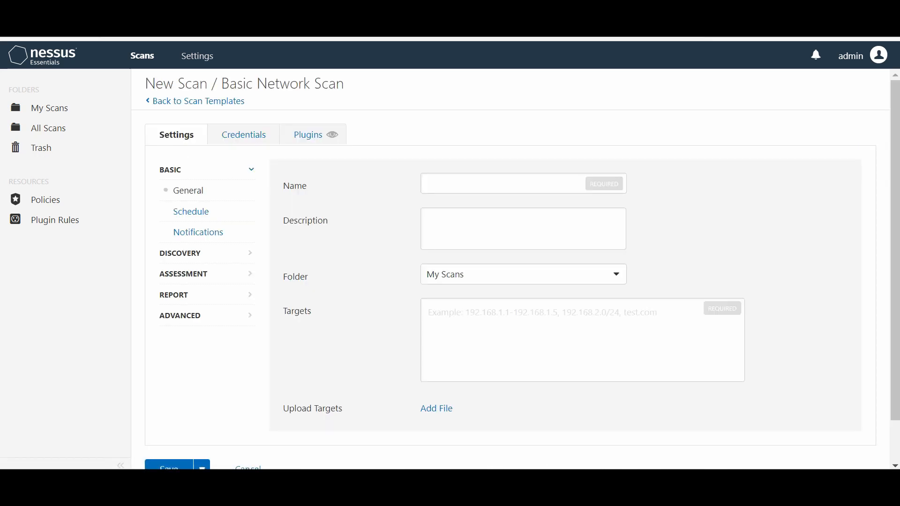
pyautogui.click(503, 183)
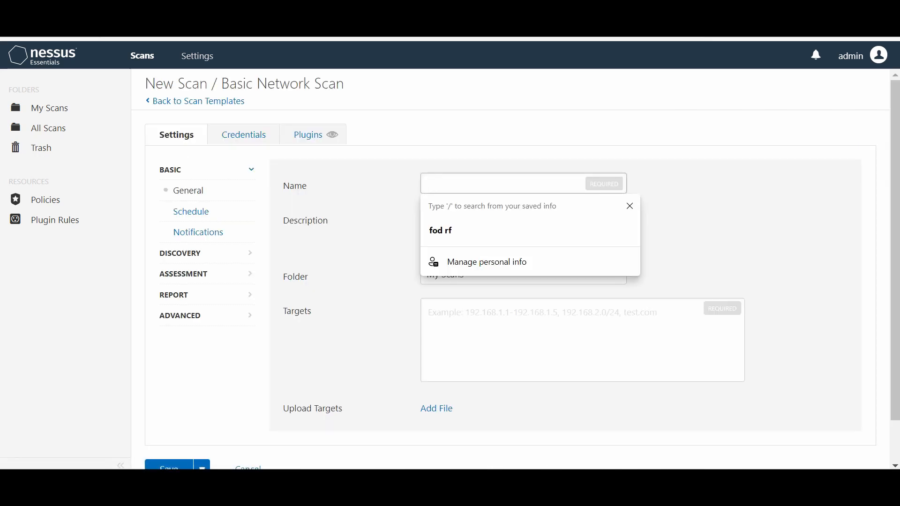
pyautogui.write('Basic')
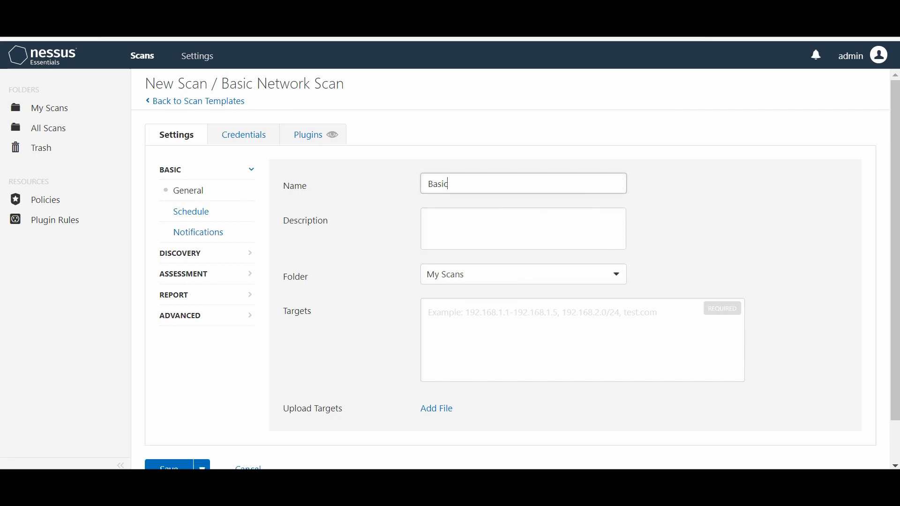
pyautogui.click(502, 326)
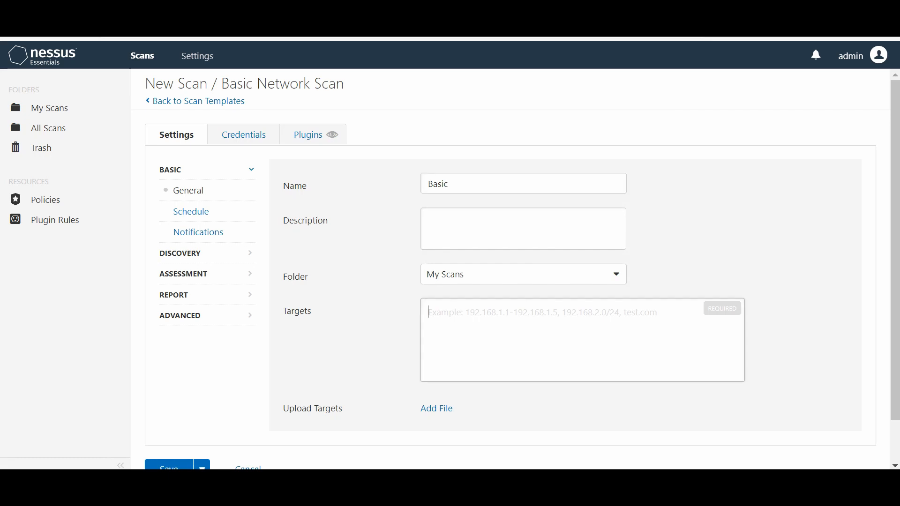
pyautogui.write('192.16')
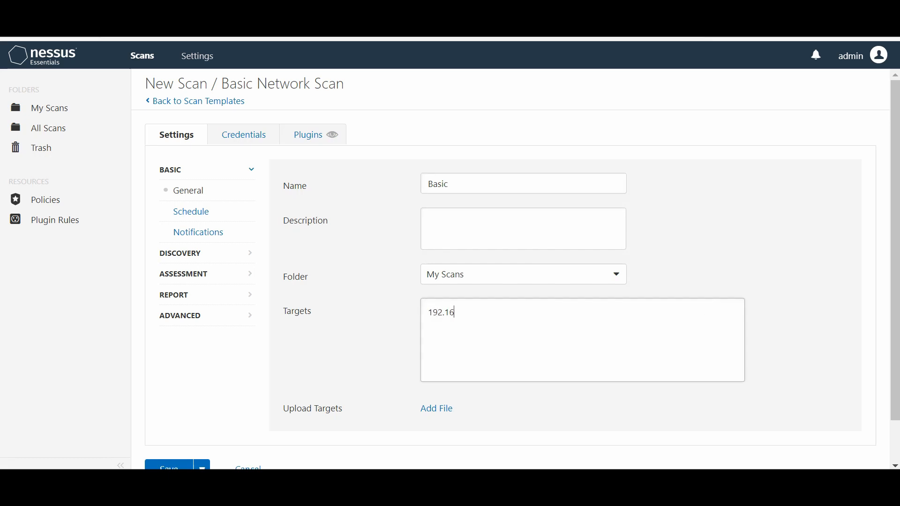
pyautogui.write('8.1.201')
pyautogui.scroll(-1, 510, 269)
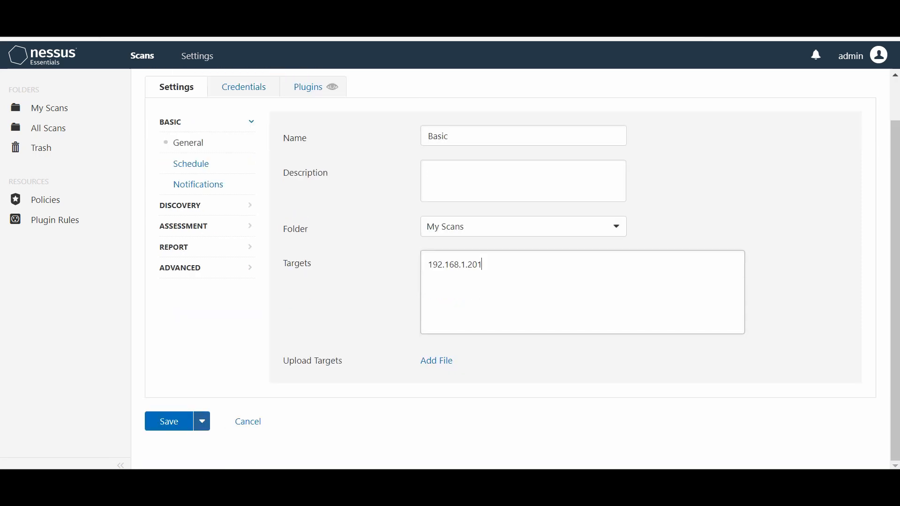
pyautogui.click(171, 422)
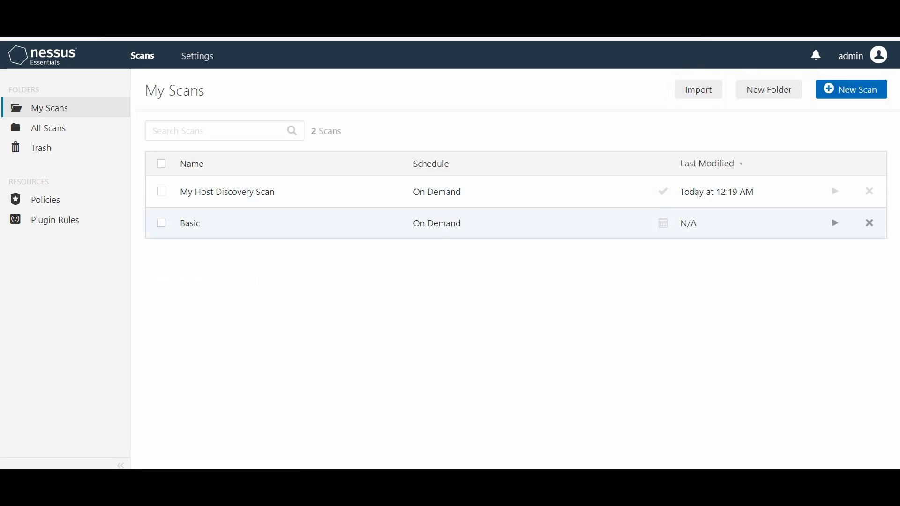
# Step: Launch the Basic scan and open its completed run, which found 0 hosts and 0 vulnerabilities
pyautogui.click(835, 223)
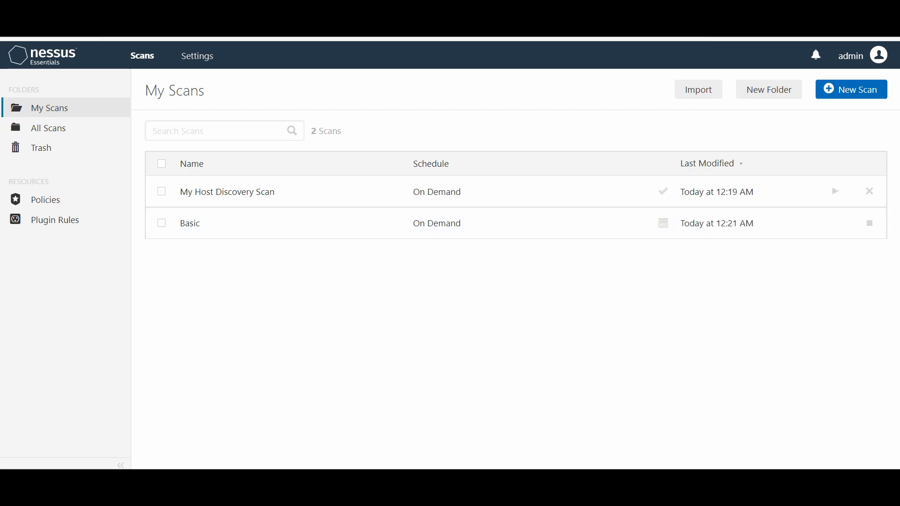
pyautogui.click(190, 224)
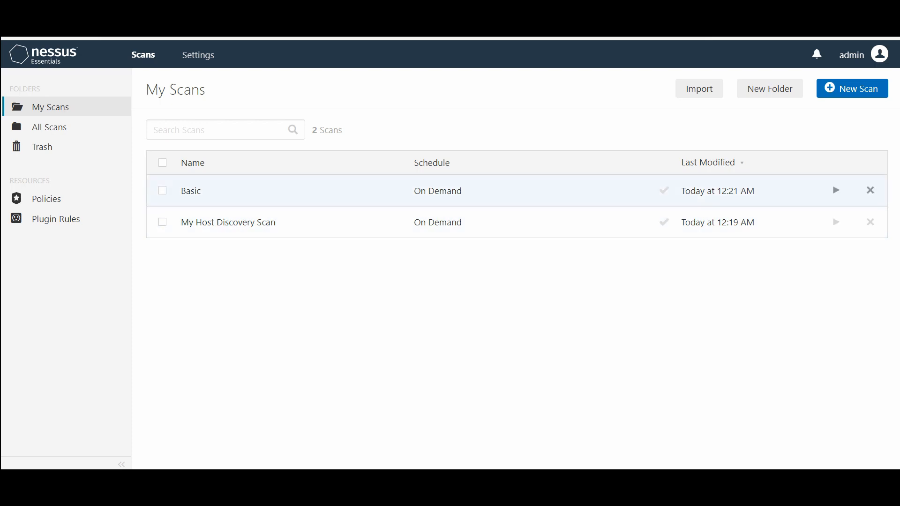
pyautogui.click(191, 191)
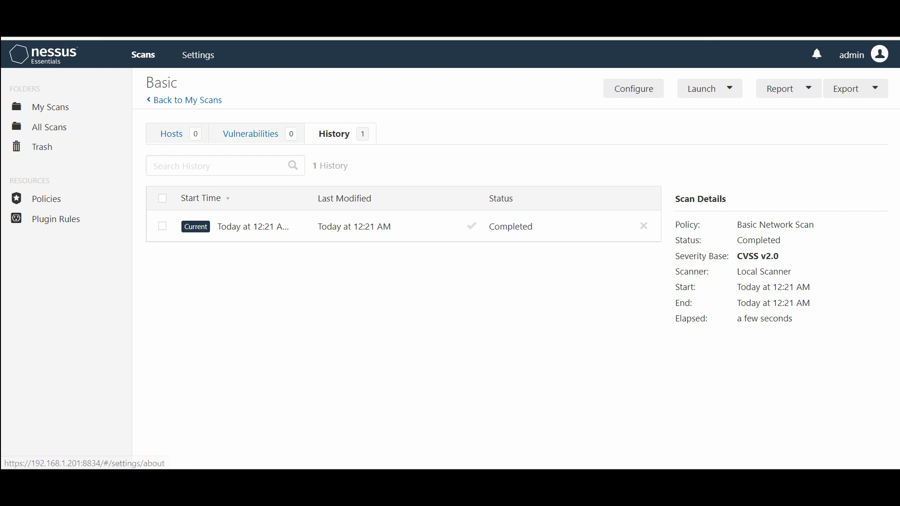
# Step: On the Settings About page (version 8.14.0, plugins N/A), request a plugin update
pyautogui.click(197, 55)
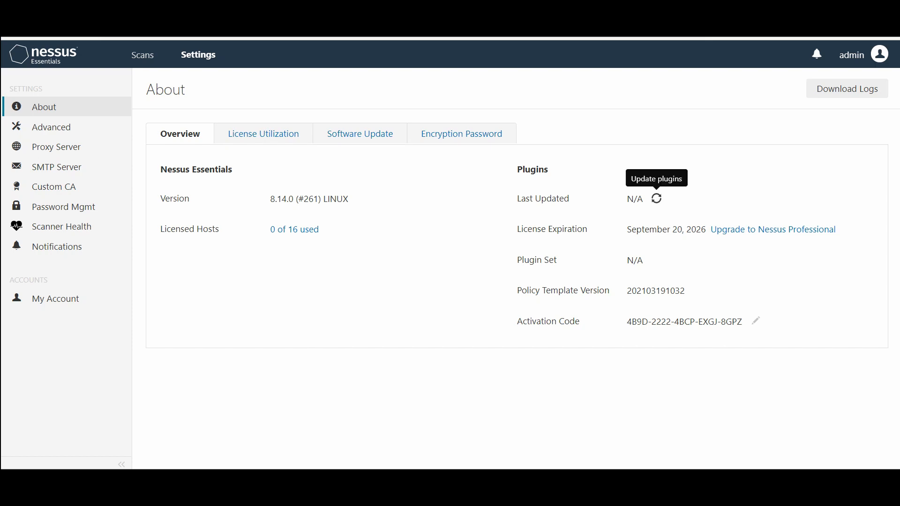
pyautogui.click(657, 199)
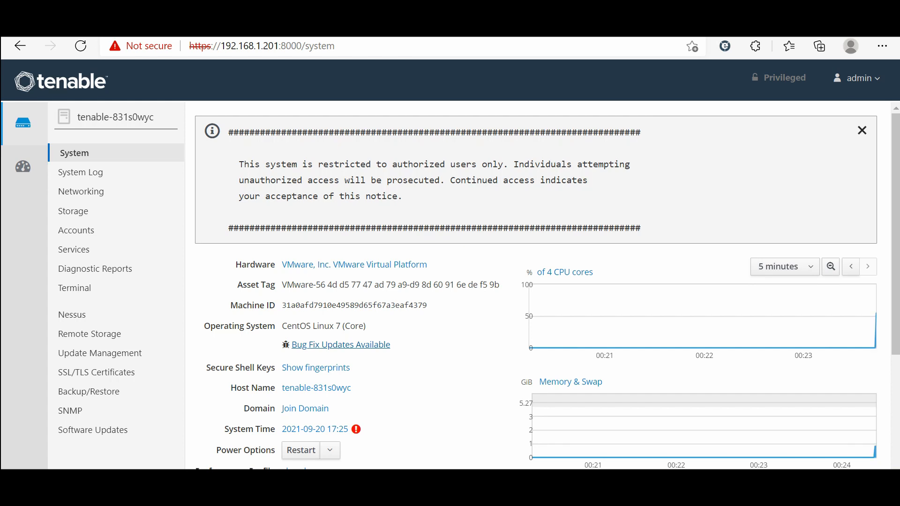
# Step: Install all available Tenable Core bug-fix updates and follow the update log until restart is recommended
pyautogui.click(341, 344)
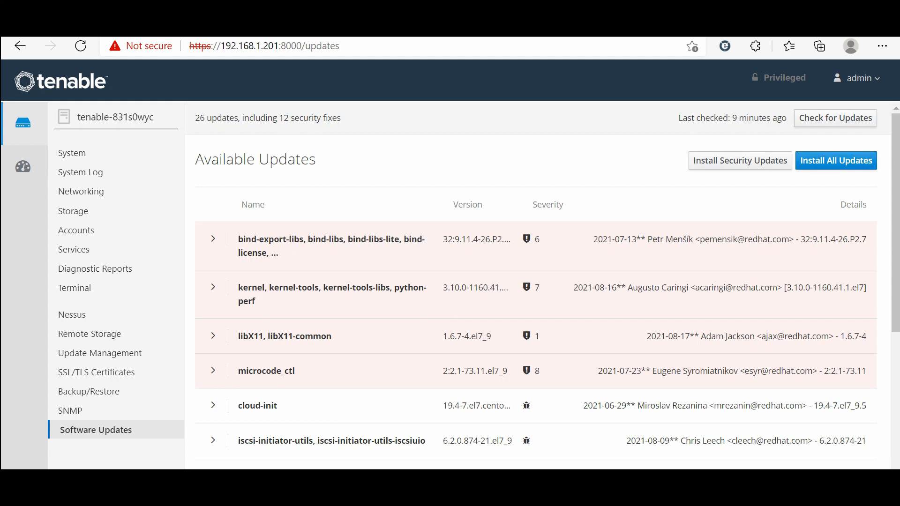
pyautogui.click(836, 161)
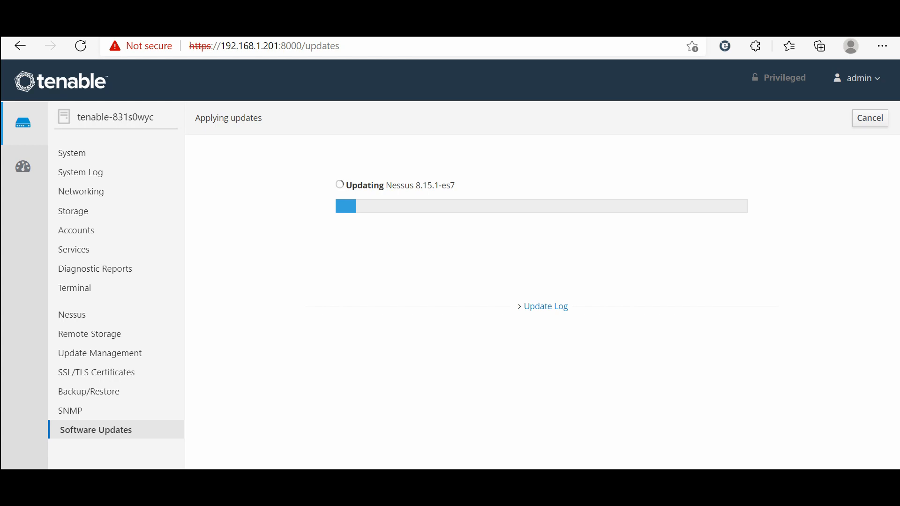
pyautogui.click(546, 307)
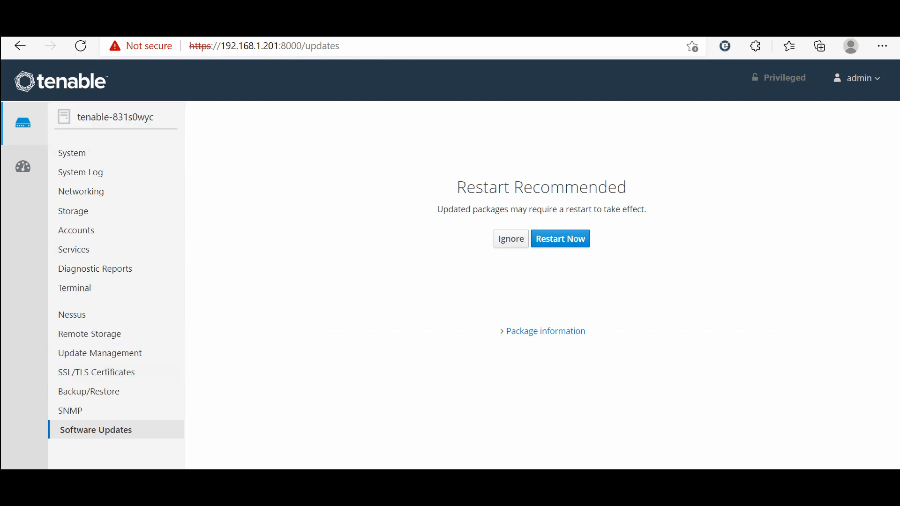
# Step: Check the Nessus Initializing tab, then confirm Tenable Core's Software Updates page shows the system up to date
pyautogui.click(422, 25)
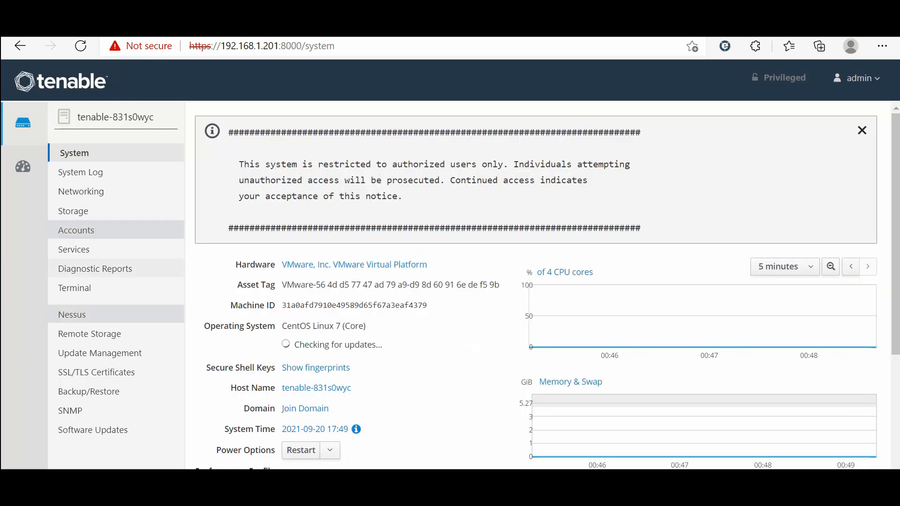
pyautogui.click(96, 430)
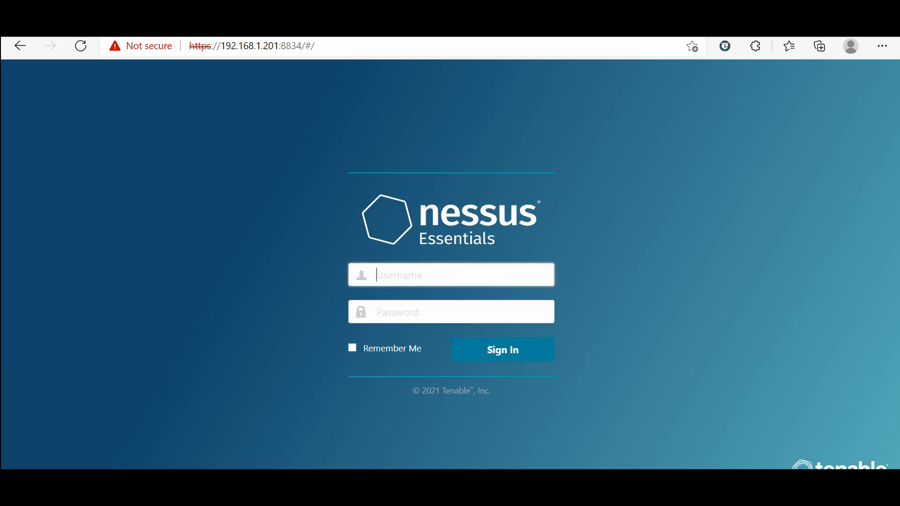
pyautogui.write('admin')
pyautogui.press('Tab')
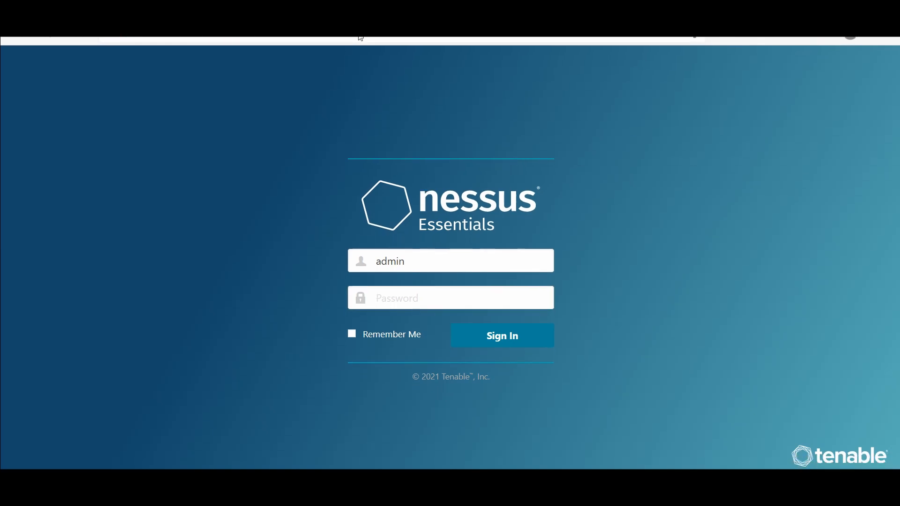
pyautogui.click(396, 299)
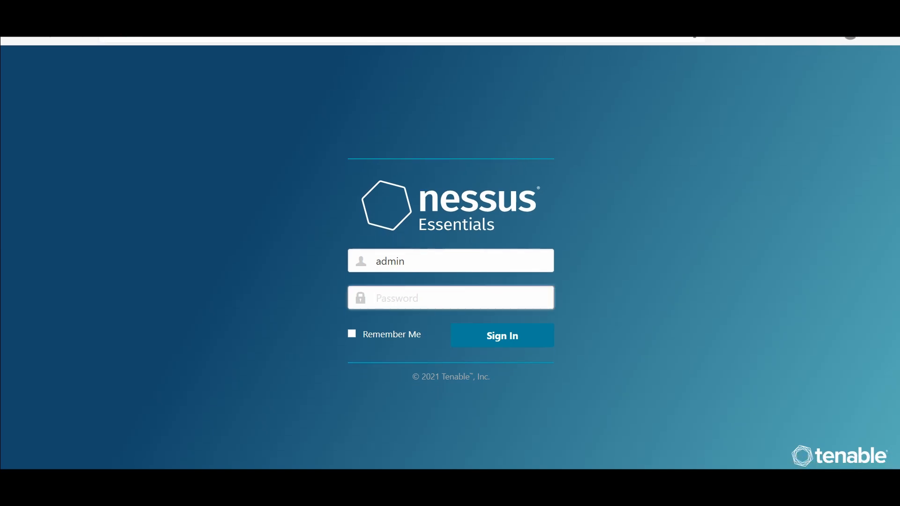
pyautogui.write('********')
pyautogui.press('Return')
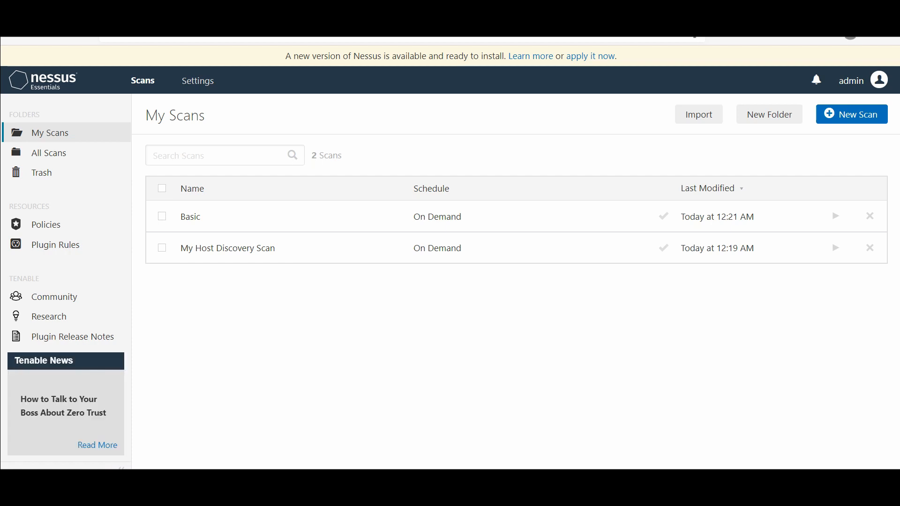
pyautogui.click(198, 80)
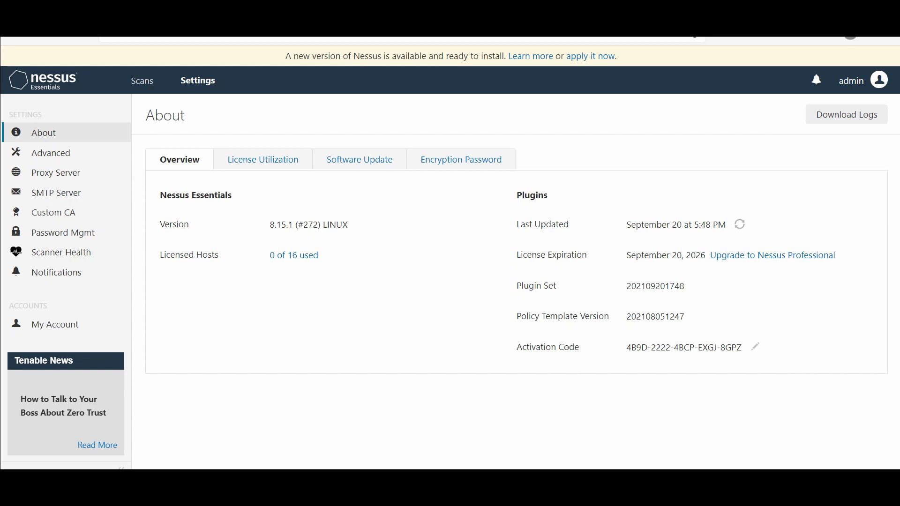
# Step: Launch the Basic scan again via Launch > Default and return to My Scans while it runs
pyautogui.click(142, 81)
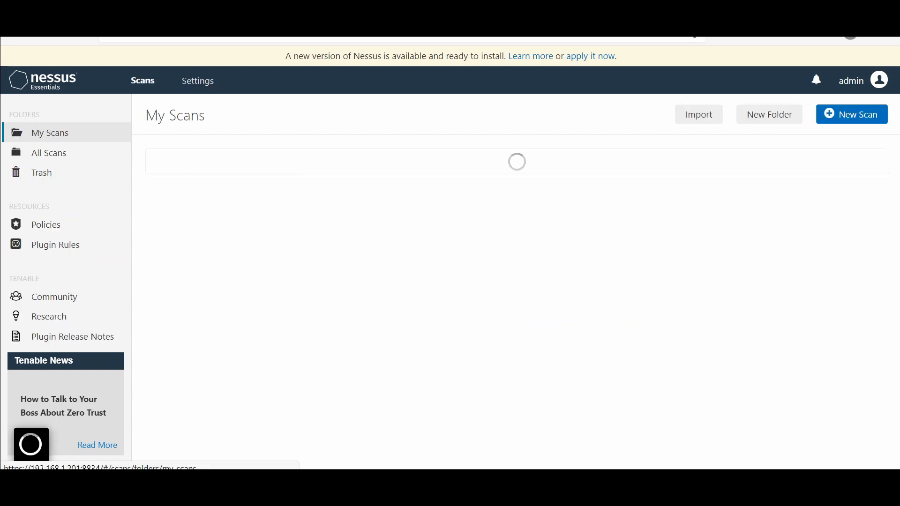
pyautogui.click(193, 216)
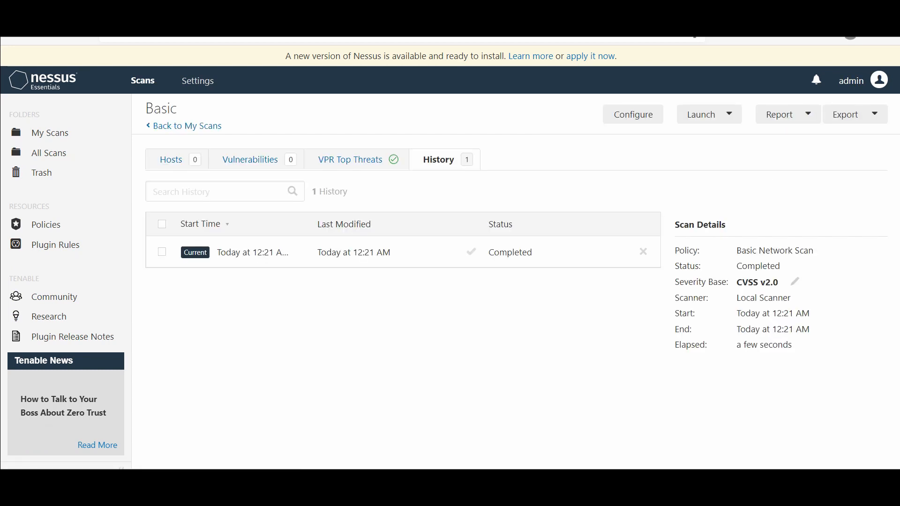
pyautogui.click(703, 115)
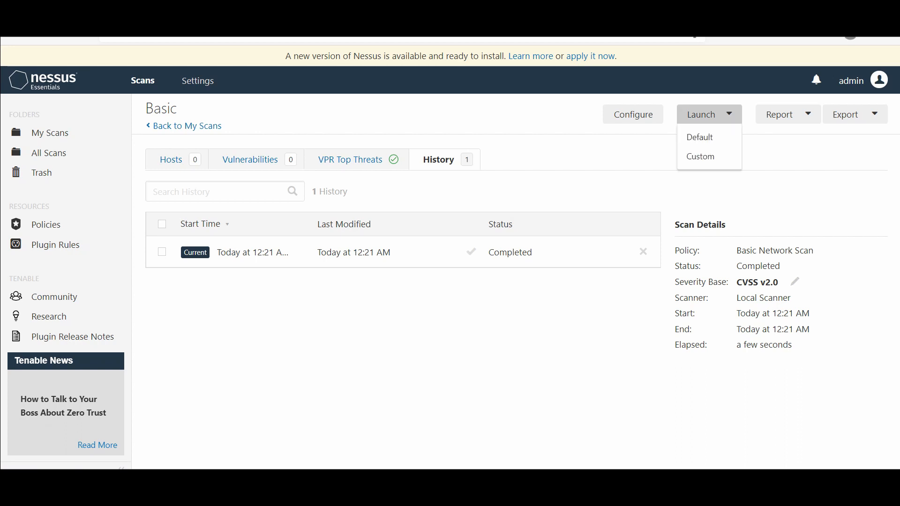
pyautogui.click(700, 137)
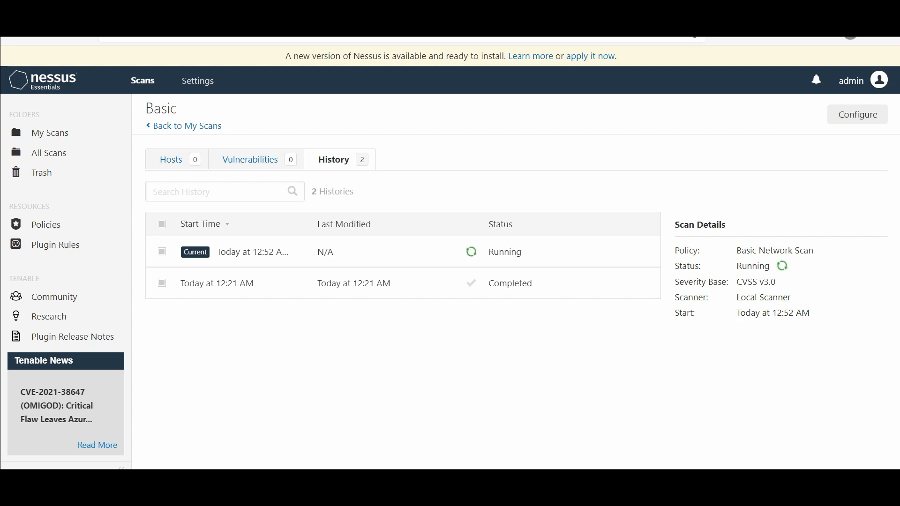
pyautogui.click(187, 126)
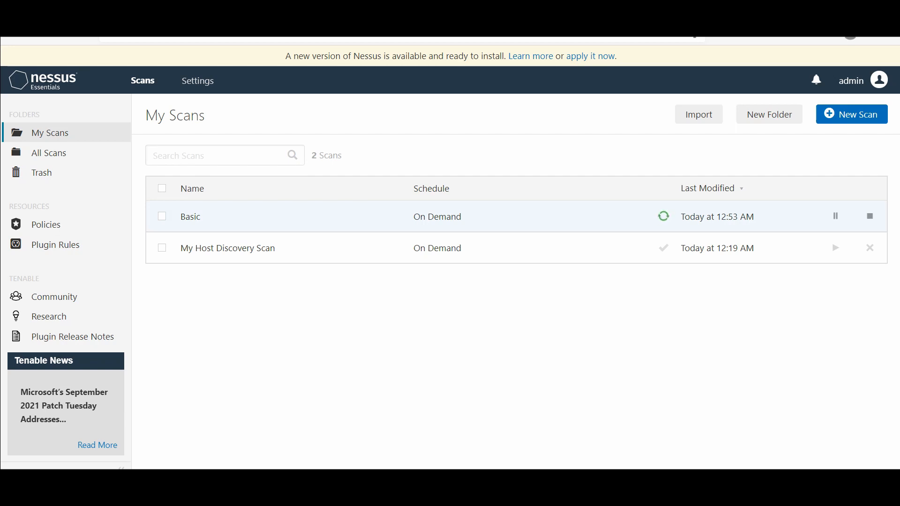
# Step: Open the running Basic scan's Vulnerabilities list and inspect the SSL (Multiple Issues) group
pyautogui.click(191, 216)
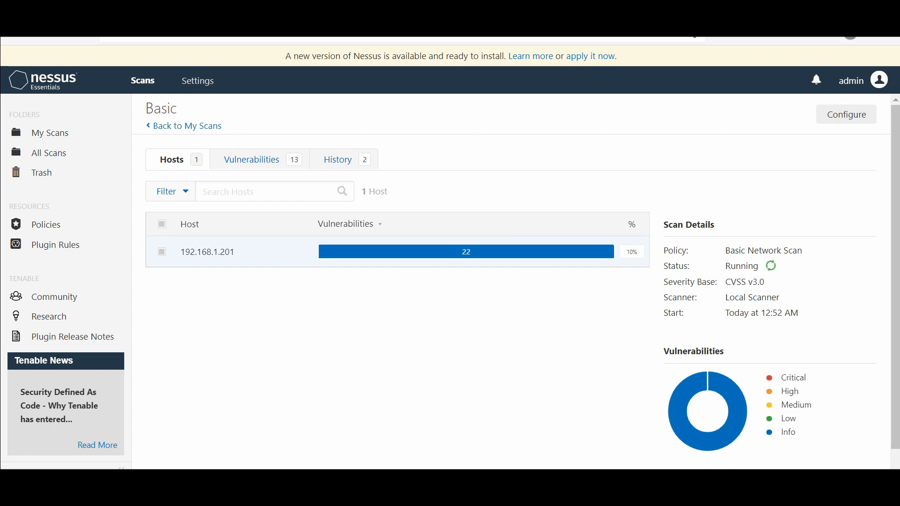
pyautogui.click(252, 159)
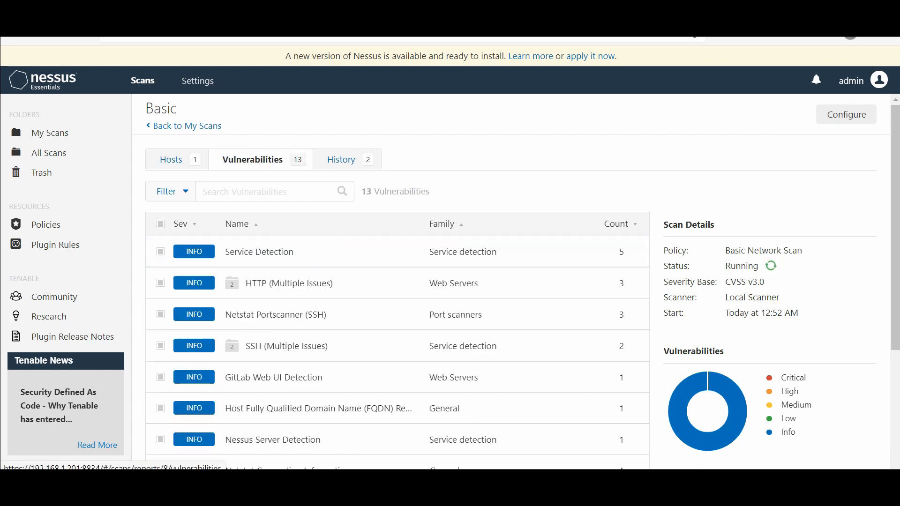
pyautogui.scroll(-4, 375, 303)
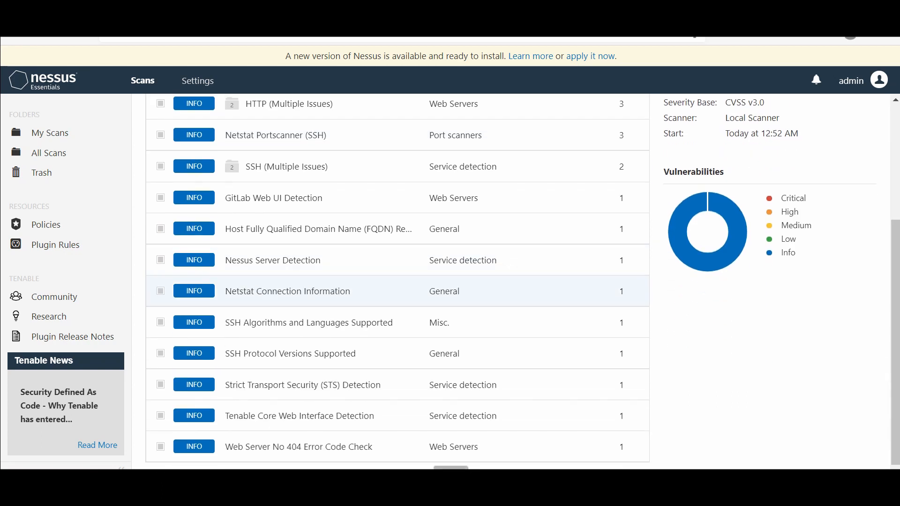
pyautogui.scroll(4, 375, 281)
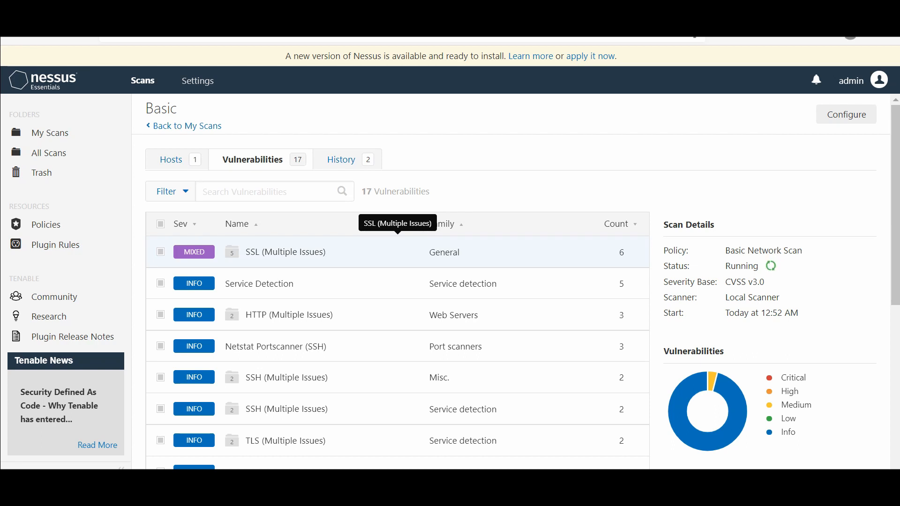
pyautogui.click(397, 252)
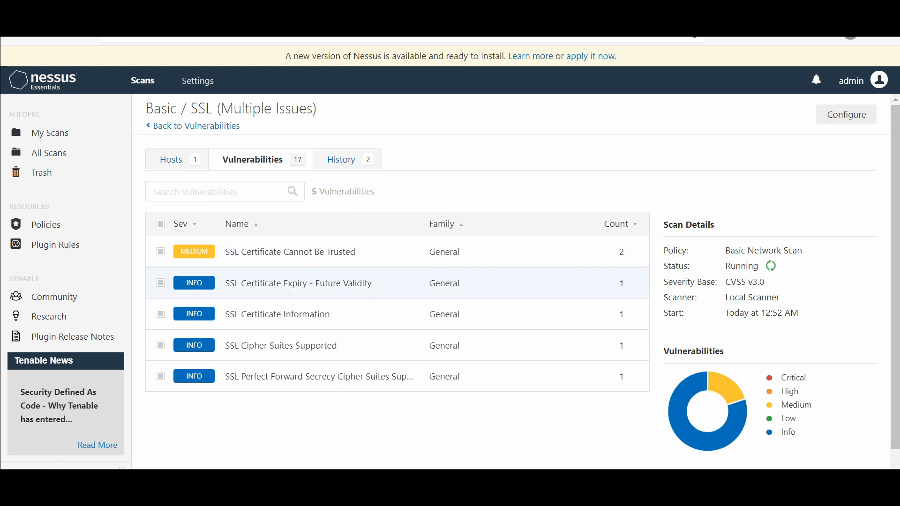
pyautogui.click(171, 160)
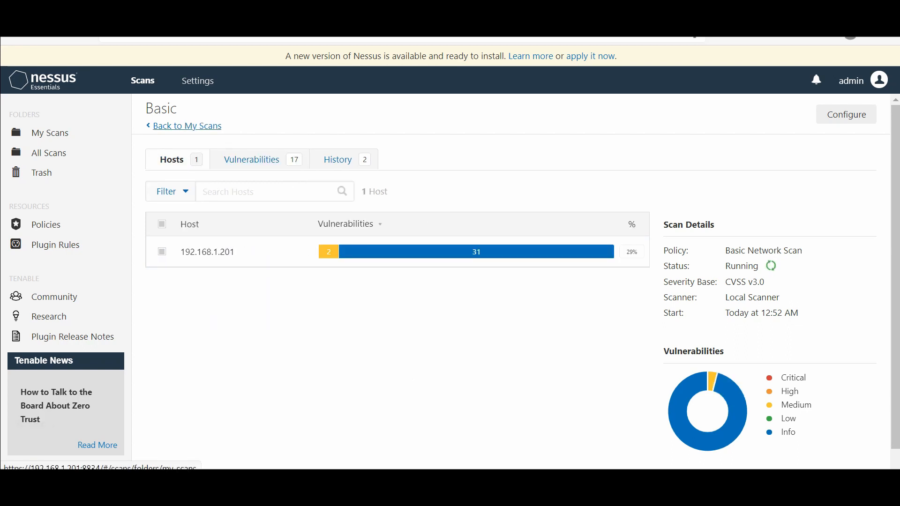
# Step: Reopen the Basic scan and view host 192.168.1.201's 31 vulnerabilities
pyautogui.click(187, 126)
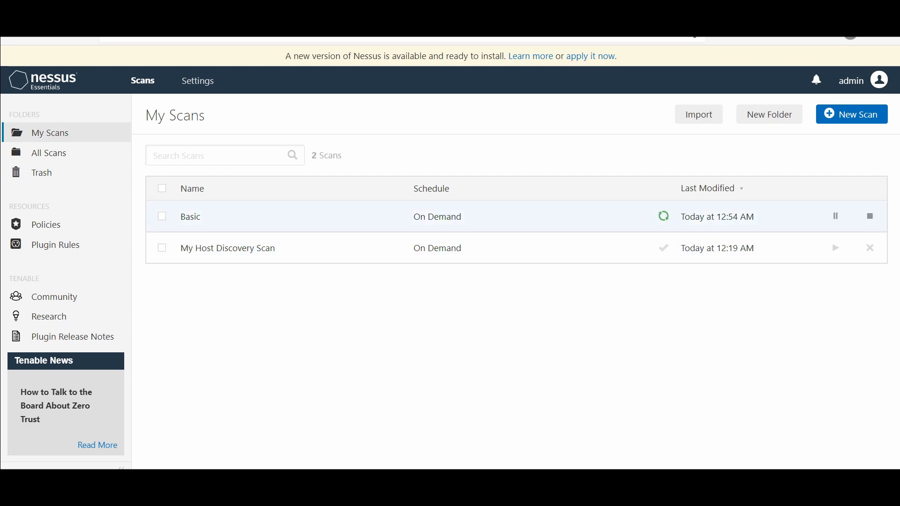
pyautogui.click(190, 217)
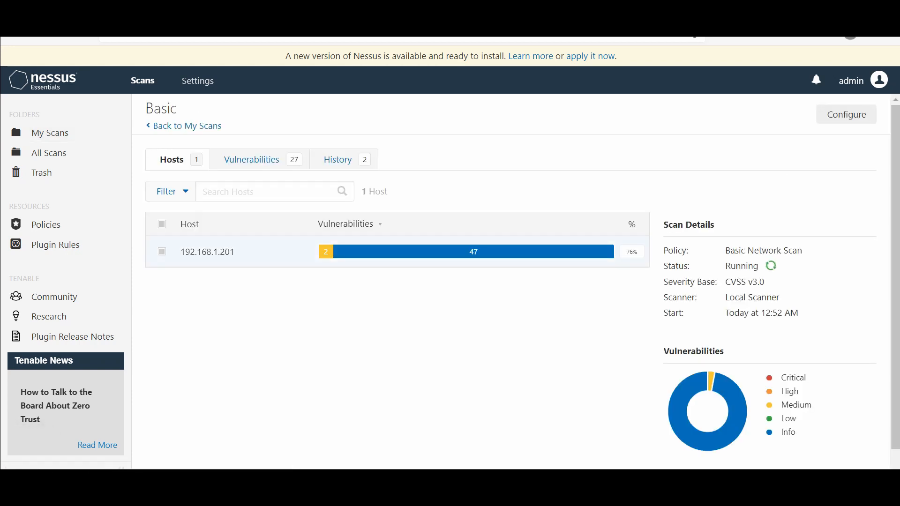
pyautogui.moveTo(326, 252)
pyautogui.click(207, 251)
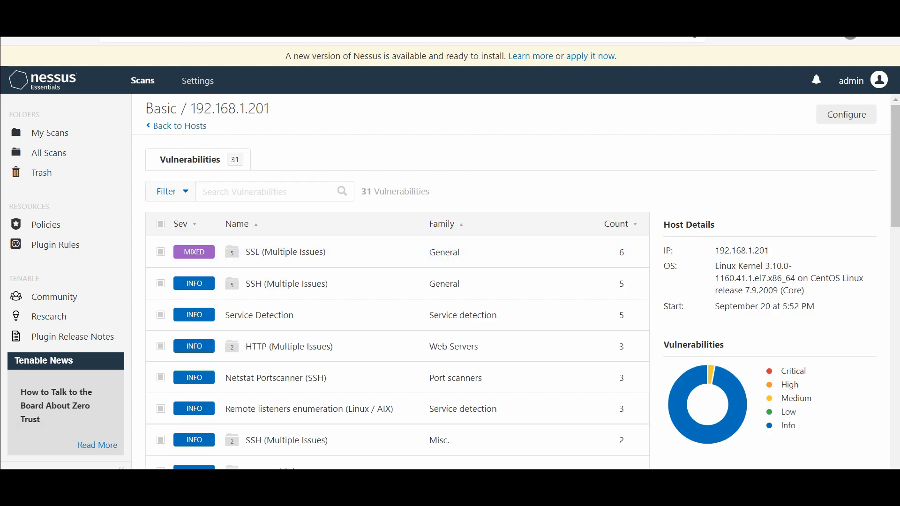
# Step: From the scan History, load the earlier 12:21 AM run and view its hosts
pyautogui.click(180, 125)
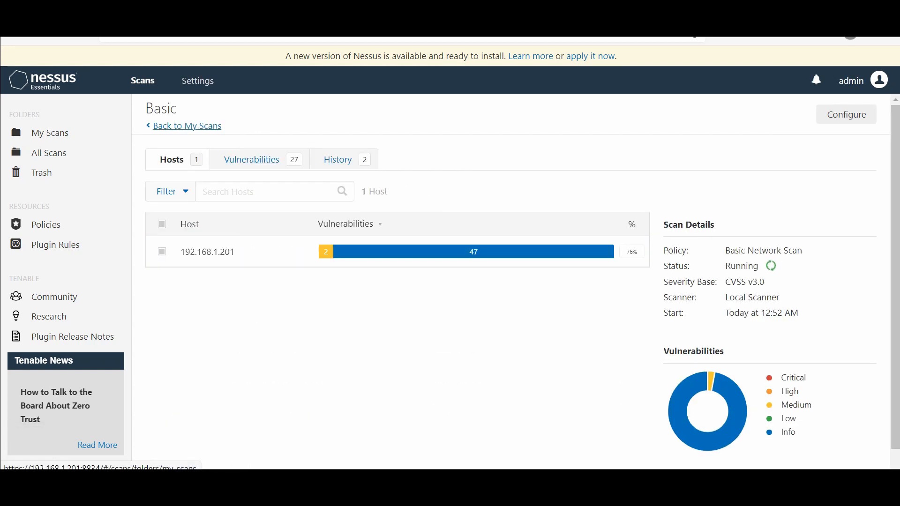
pyautogui.click(338, 160)
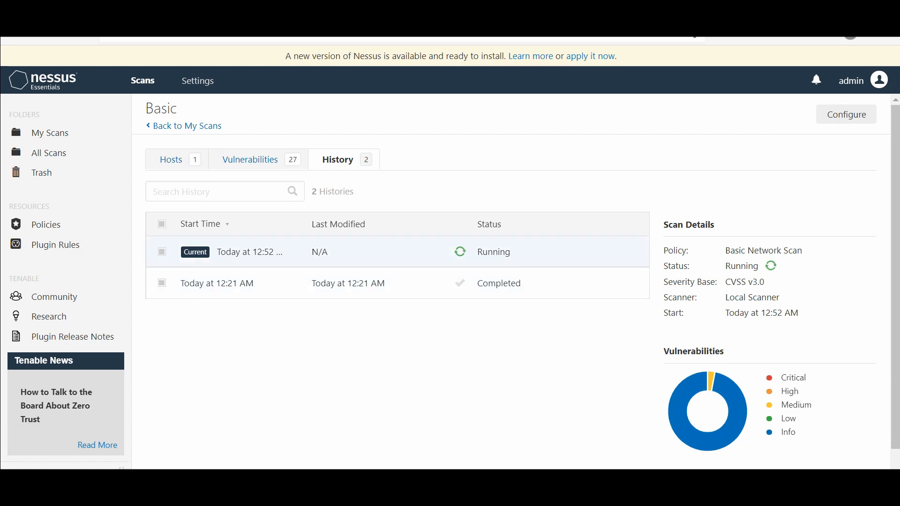
pyautogui.click(348, 284)
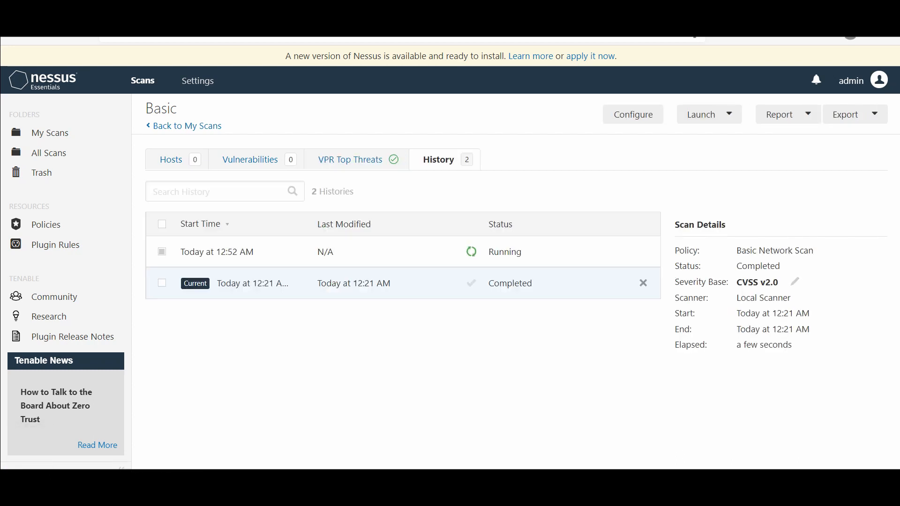
pyautogui.click(171, 159)
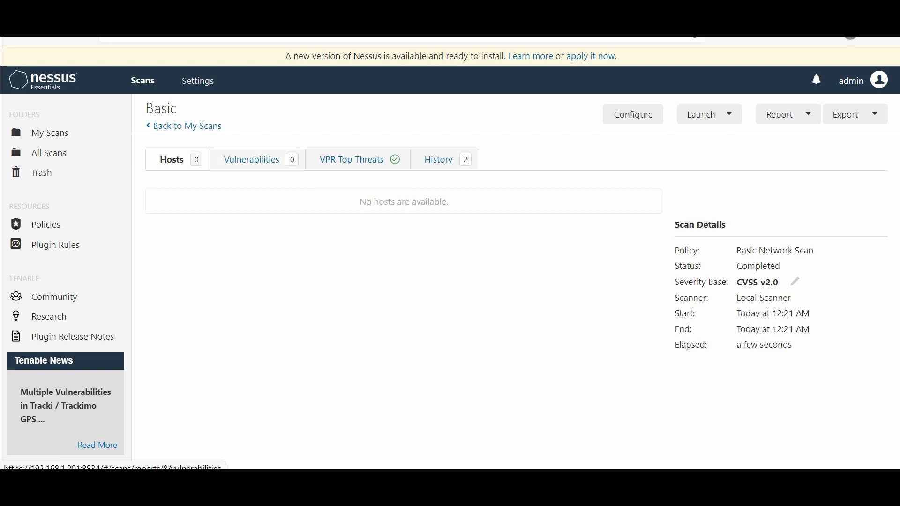
# Step: Load the current 12:52 AM run and review its vulnerabilities and scanned hosts
pyautogui.click(439, 159)
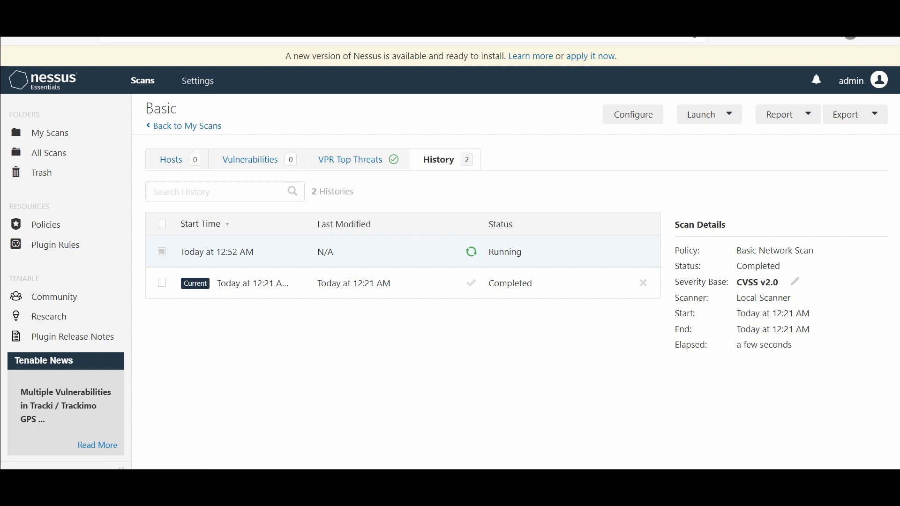
pyautogui.click(216, 252)
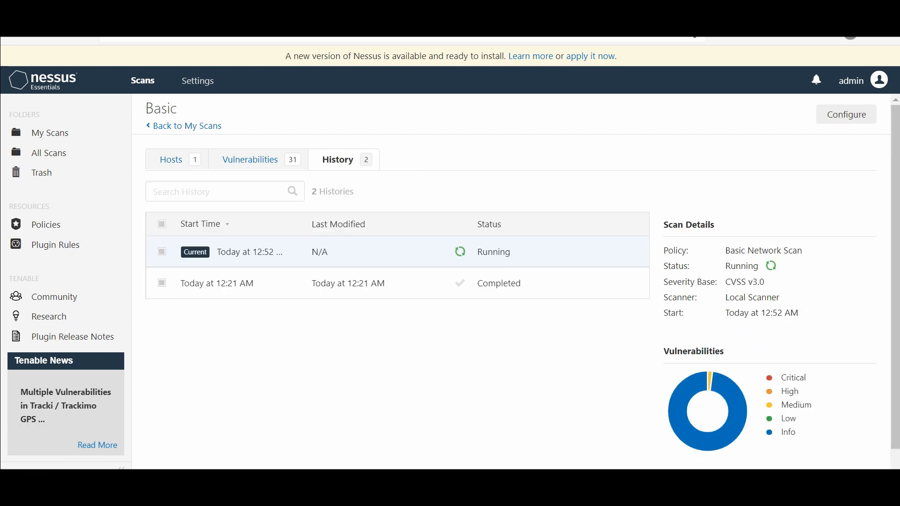
pyautogui.click(250, 160)
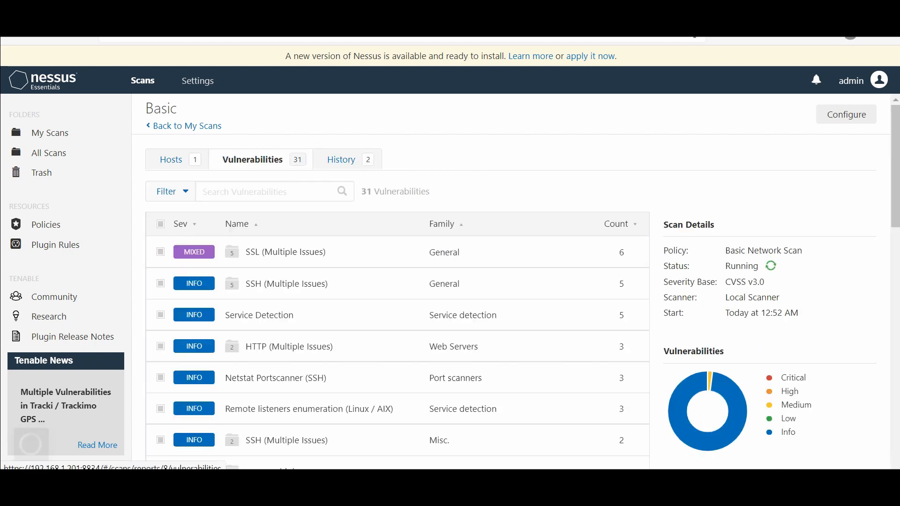
pyautogui.click(171, 160)
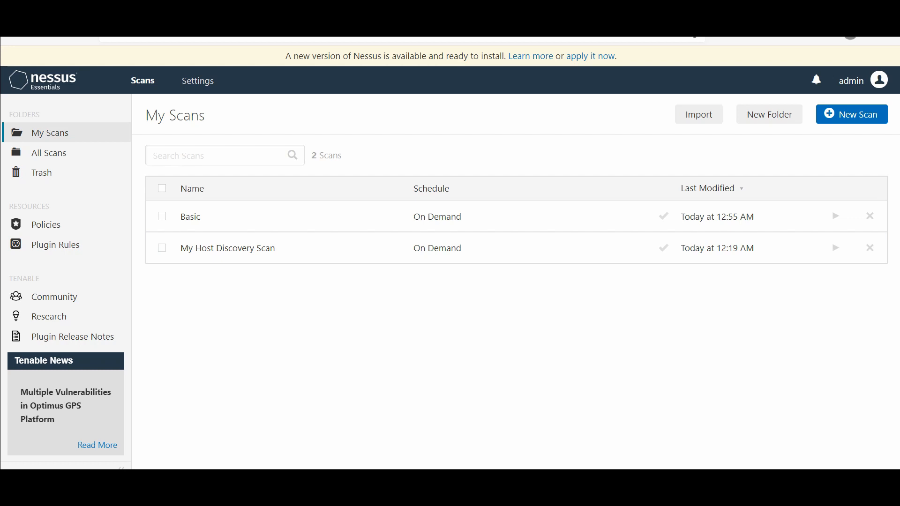
# Step: Open the completed Basic scan's 38 vulnerabilities and expand the 6-item SSL (Multiple Issues) group
pyautogui.click(190, 217)
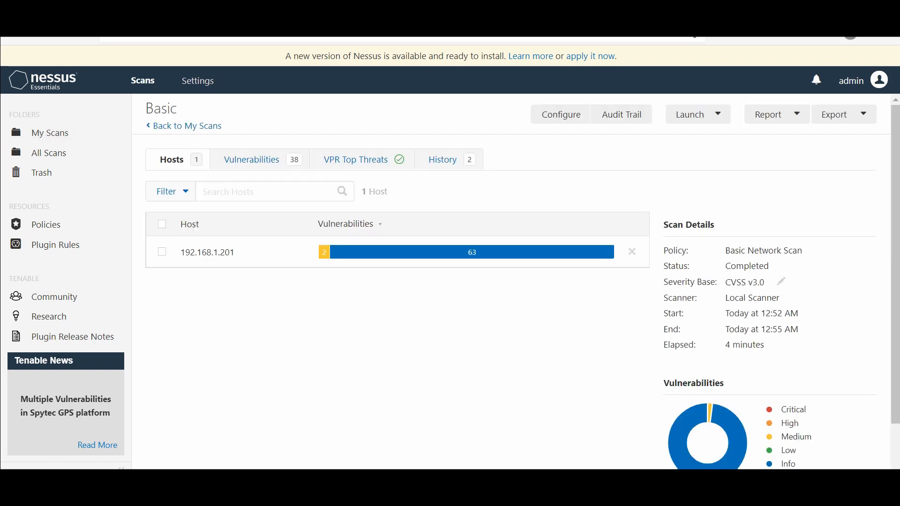
pyautogui.click(251, 160)
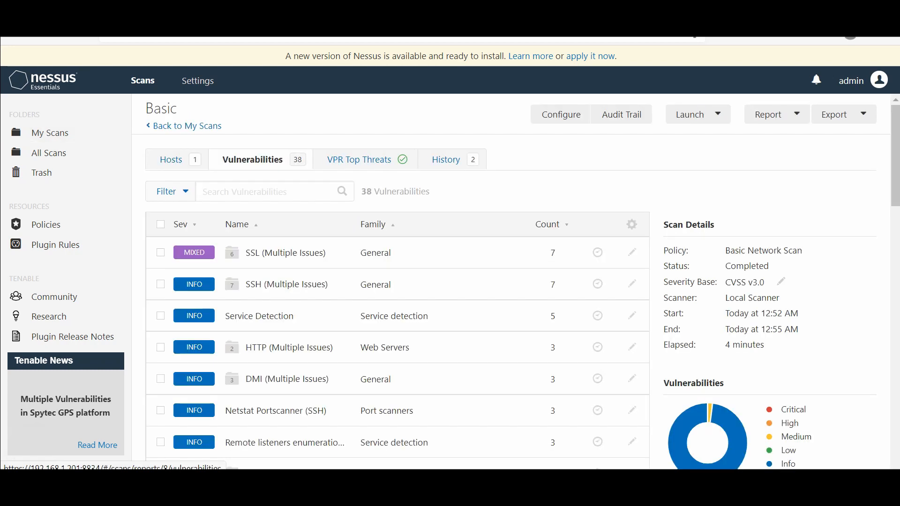
pyautogui.click(286, 252)
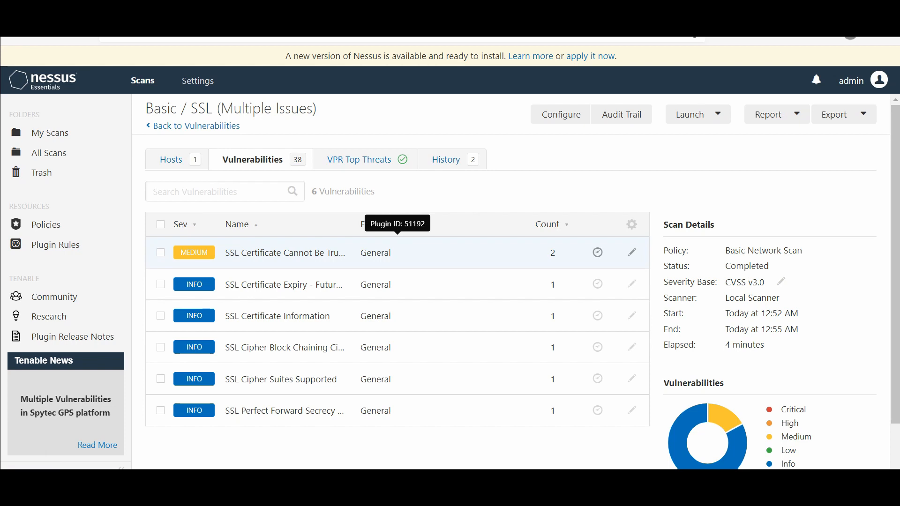
# Step: Open plugin 51192 (Medium, CVSS 6.5) and read its Description, Solution, See Also and Output sections
pyautogui.click(397, 253)
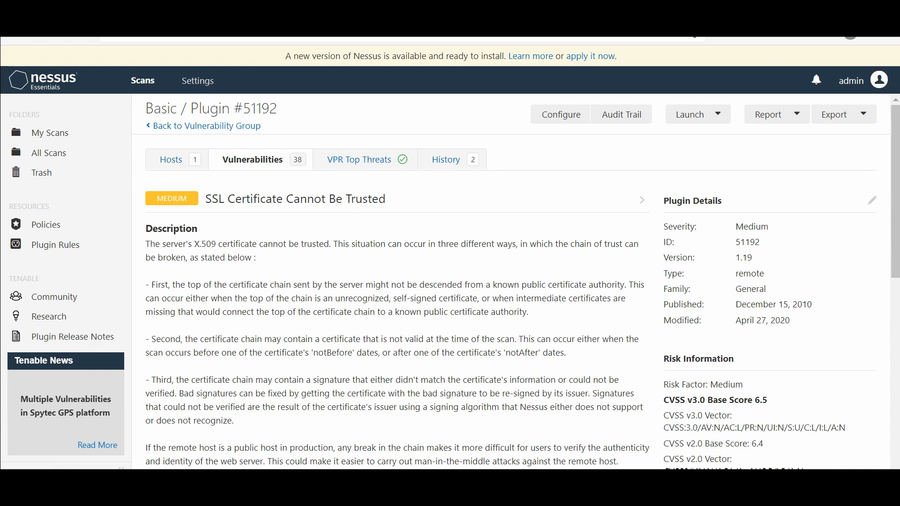
pyautogui.scroll(-5, 223, 323)
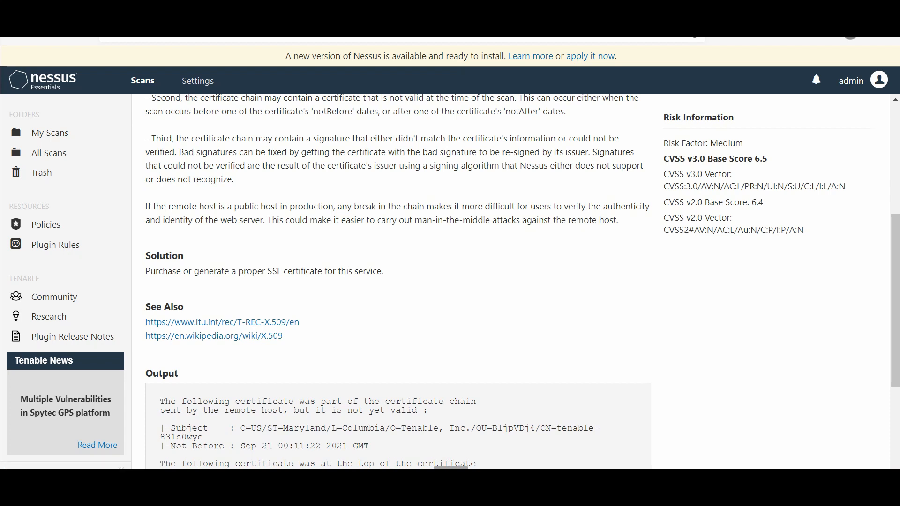
pyautogui.moveTo(146, 271); pyautogui.dragTo(346, 271)
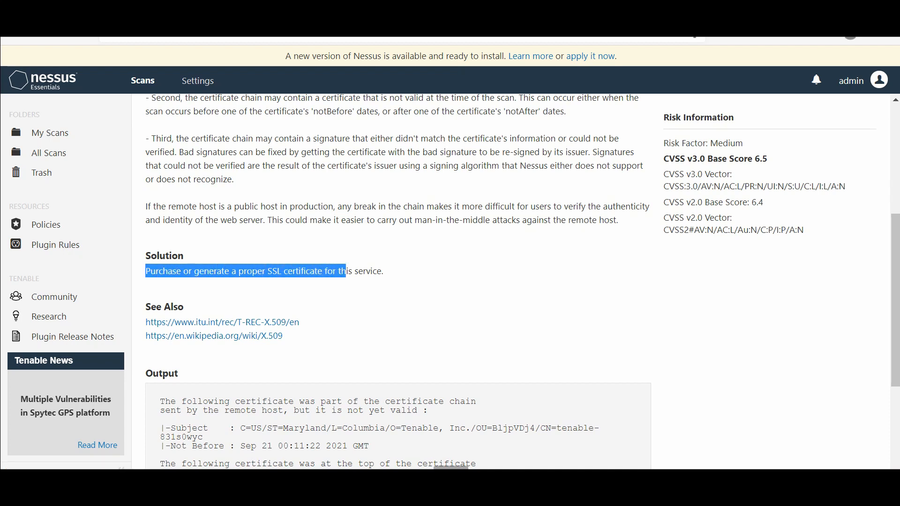
pyautogui.click(346, 271)
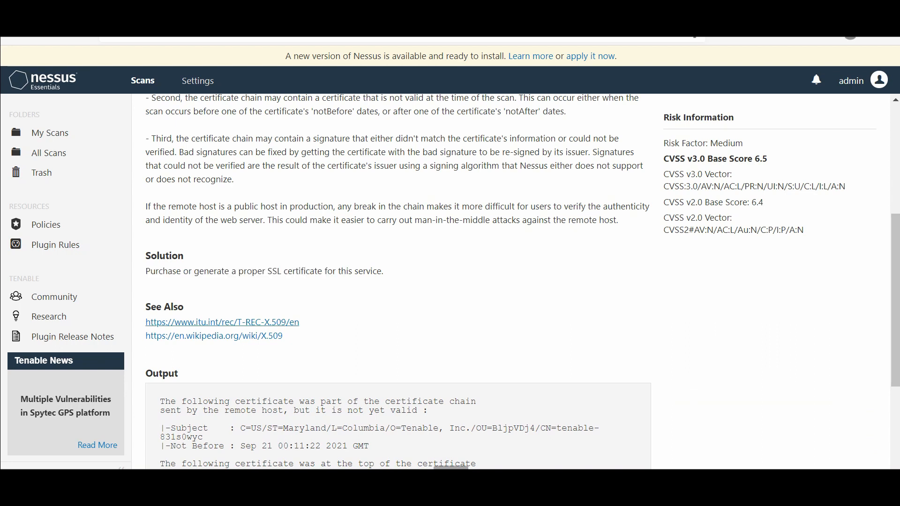
pyautogui.scroll(-1, 522, 282)
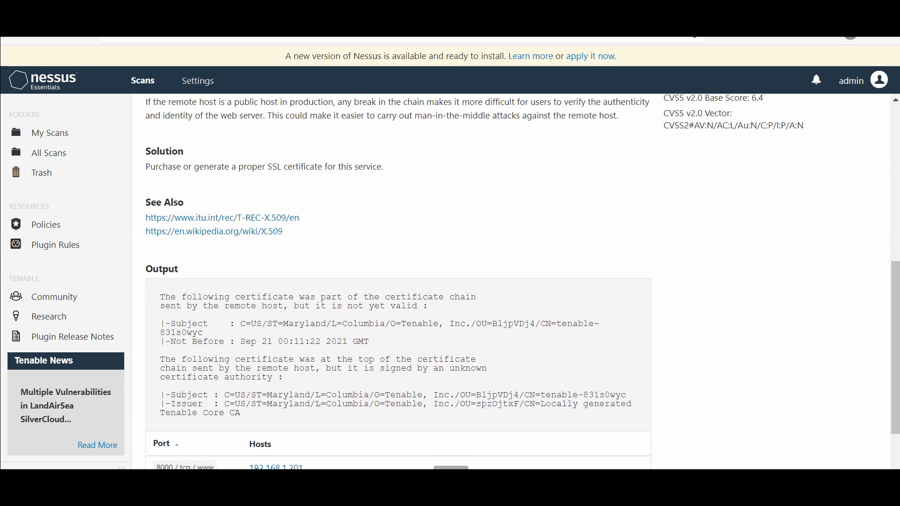
pyautogui.scroll(-1, 522, 282)
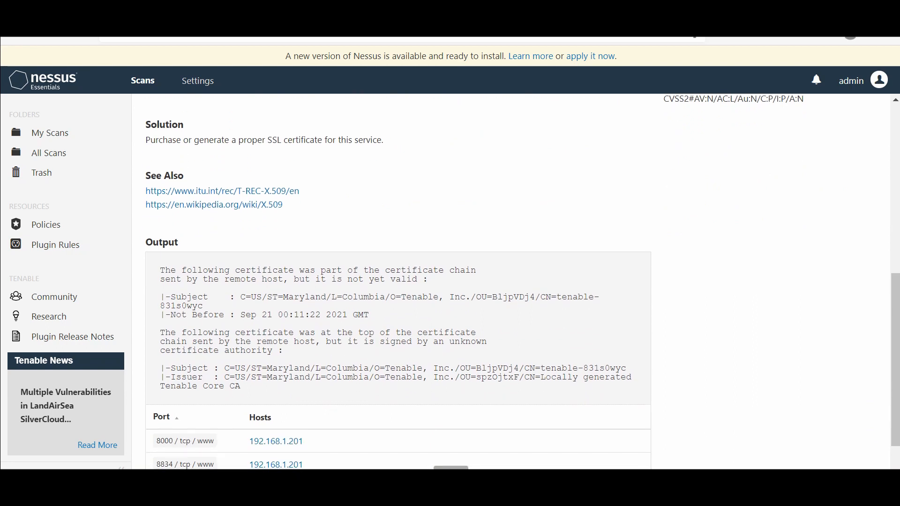
pyautogui.scroll(-1, 523, 281)
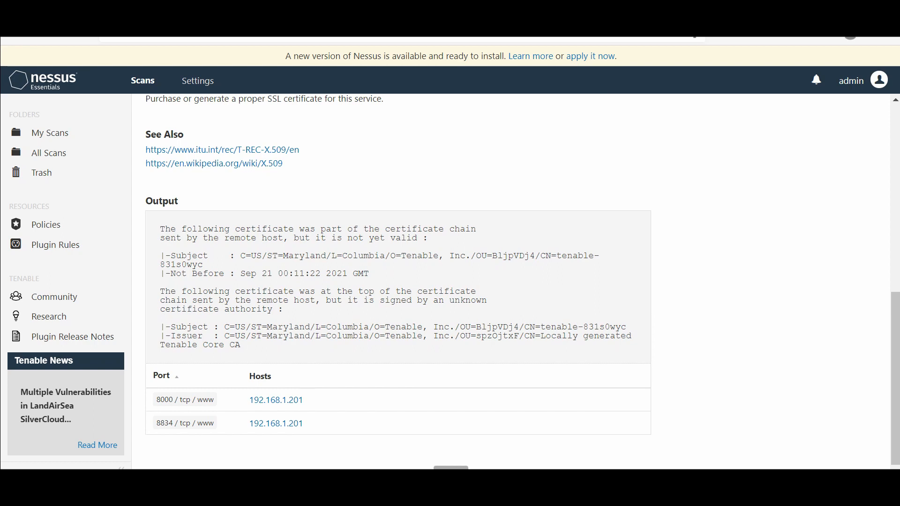
pyautogui.scroll(10, 516, 281)
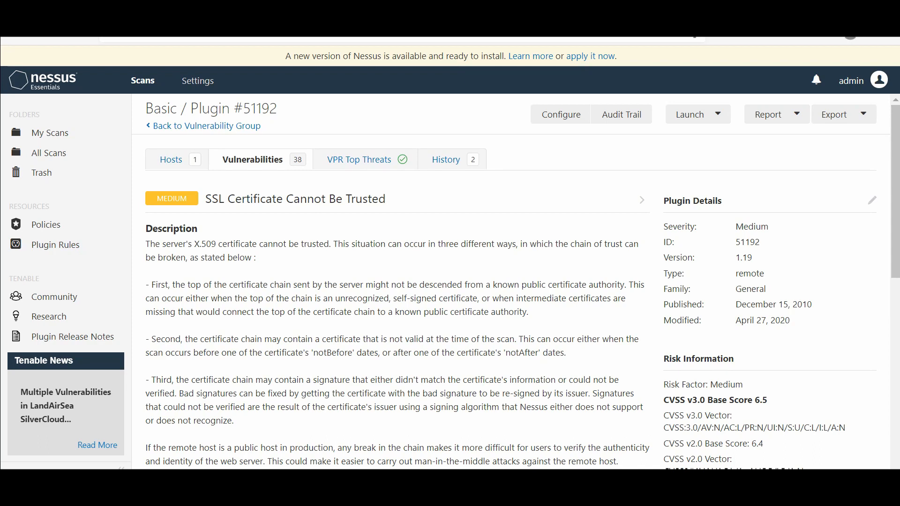
pyautogui.scroll(-2, 515, 281)
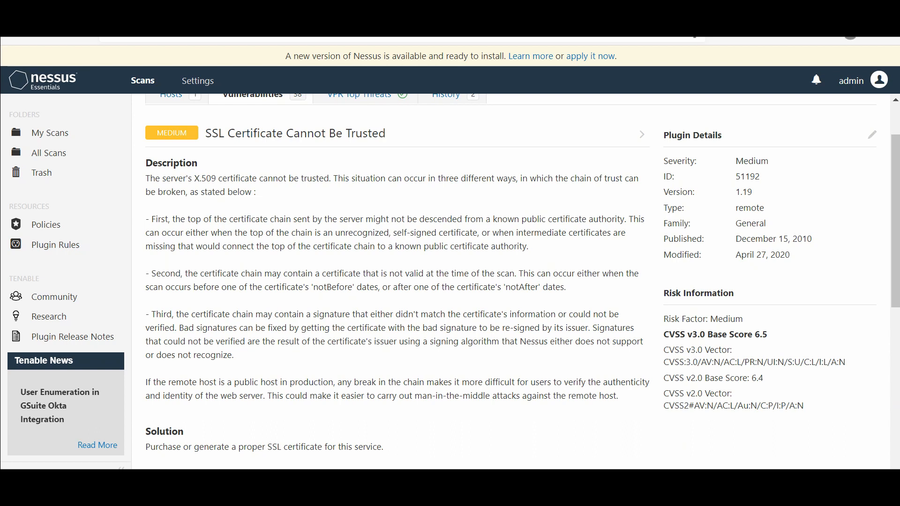
pyautogui.scroll(-3, 516, 281)
pyautogui.scroll(5, 516, 281)
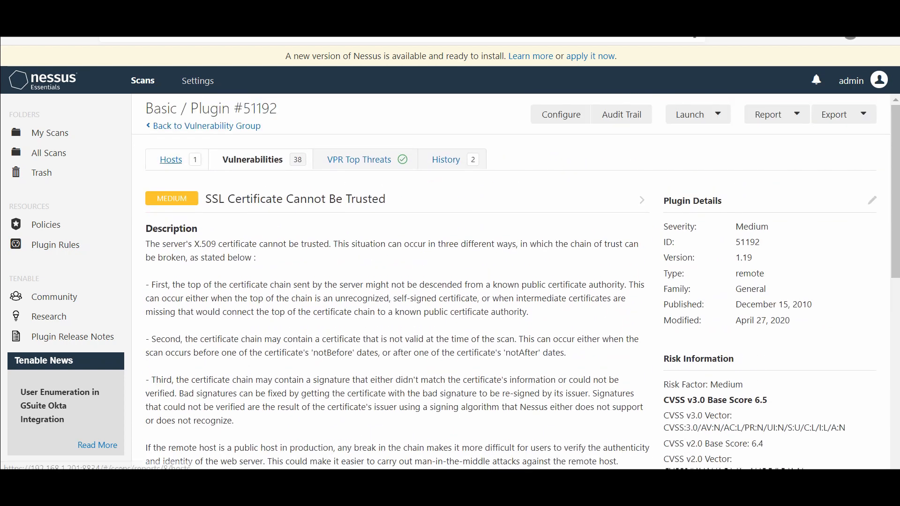
# Step: Review the Basic scan's Hosts, Vulnerabilities list and VPR Top Threats assessment
pyautogui.click(171, 160)
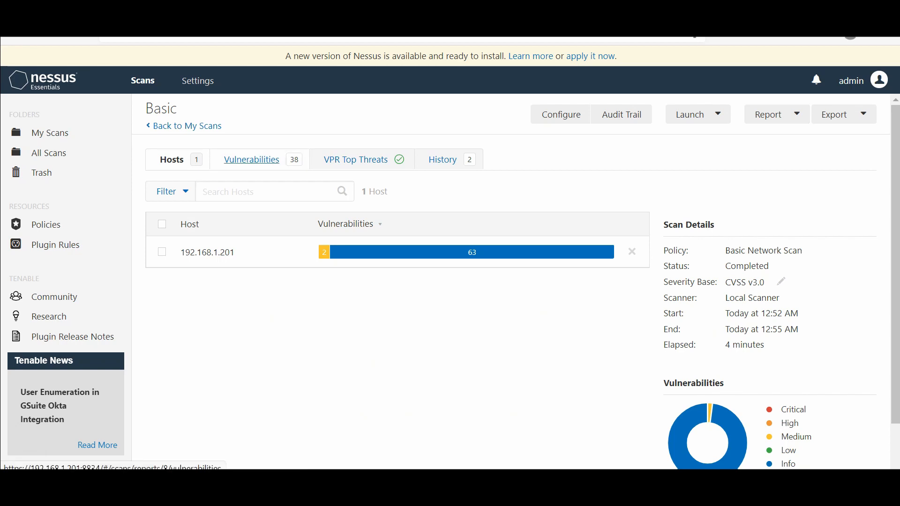
pyautogui.click(252, 160)
pyautogui.scroll(-4, 398, 281)
pyautogui.scroll(-10, 398, 206)
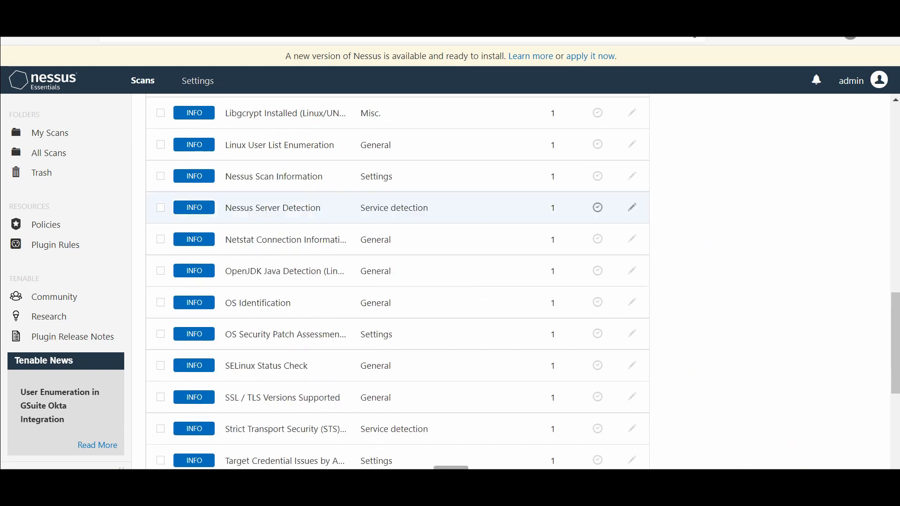
pyautogui.scroll(5, 398, 206)
pyautogui.scroll(5, 399, 281)
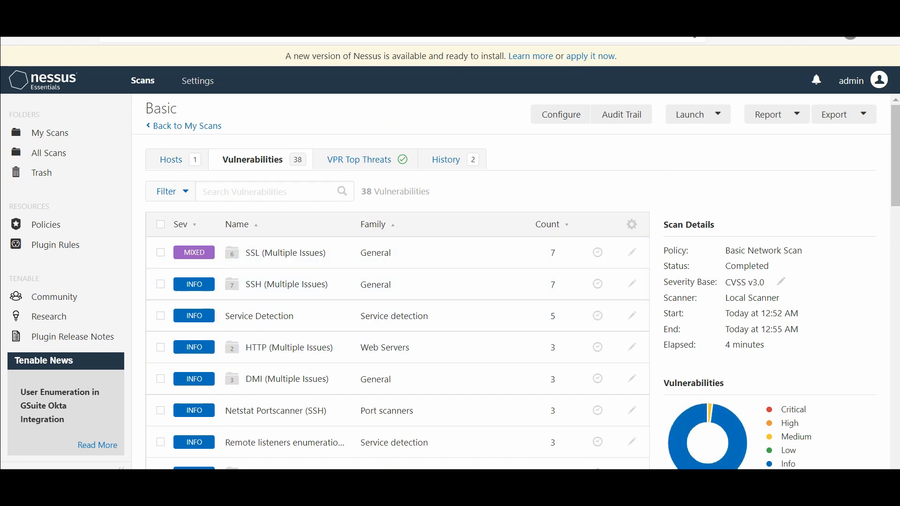
pyautogui.click(359, 159)
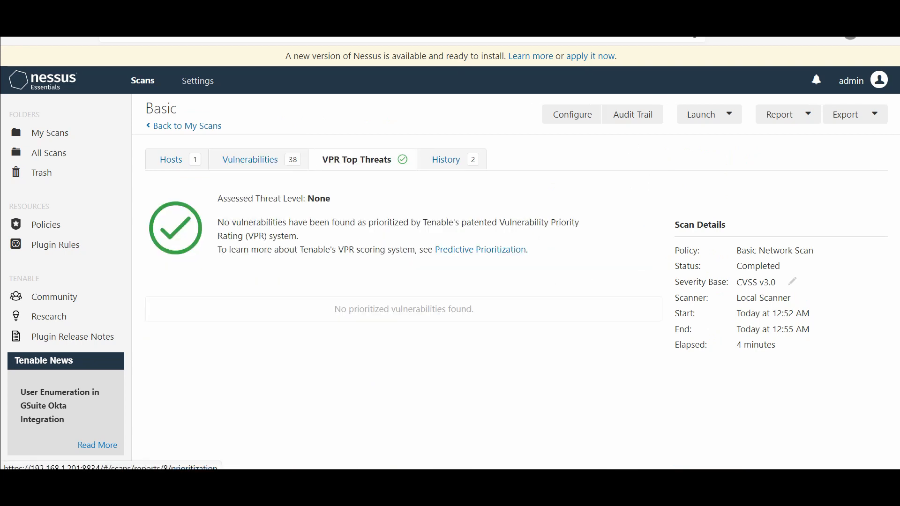
# Step: Open host 192.168.1.201's SSL (Multiple Issues) group, then return to the Hosts overview
pyautogui.click(171, 159)
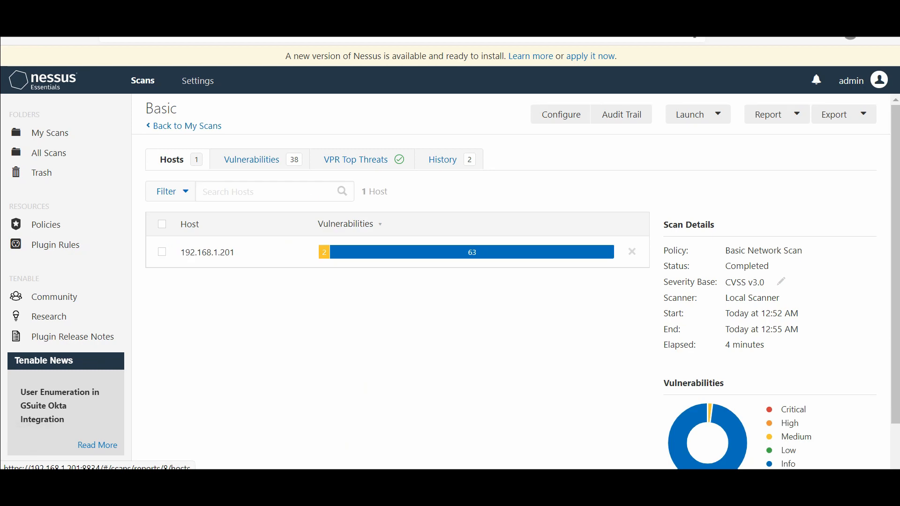
pyautogui.click(207, 252)
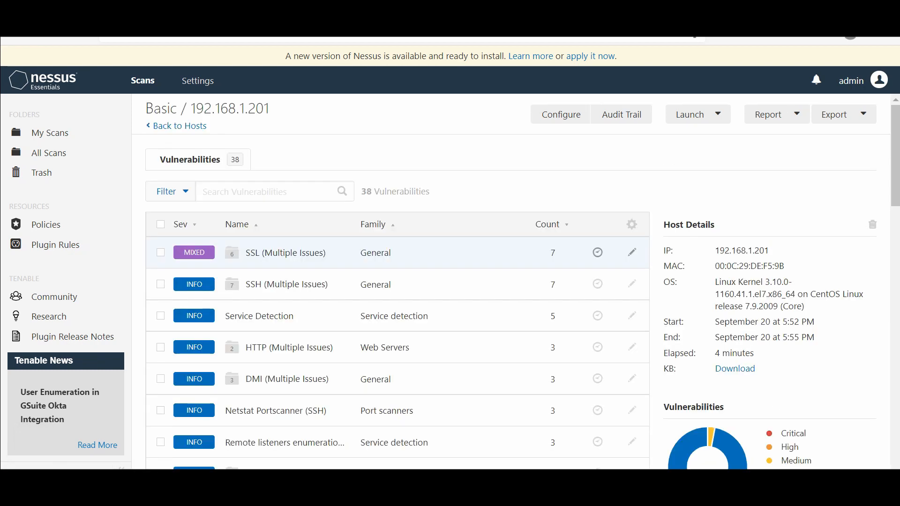
pyautogui.click(286, 253)
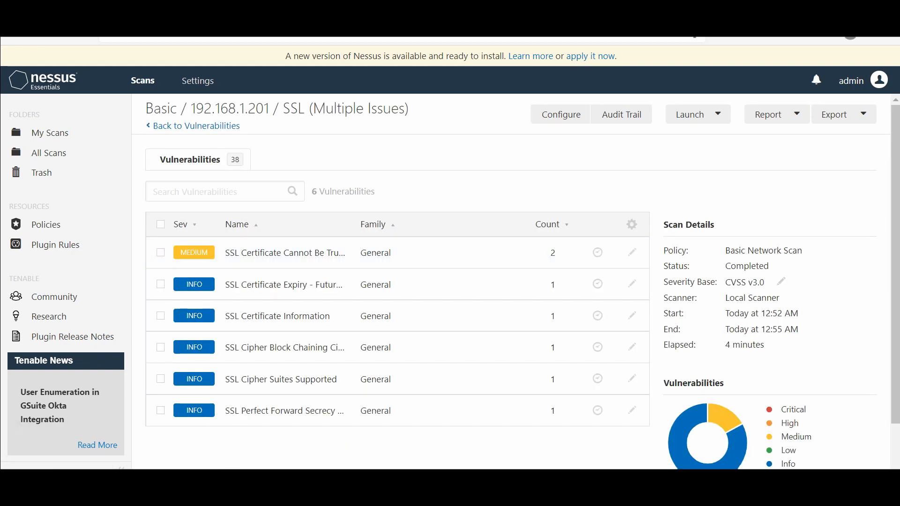
pyautogui.click(197, 125)
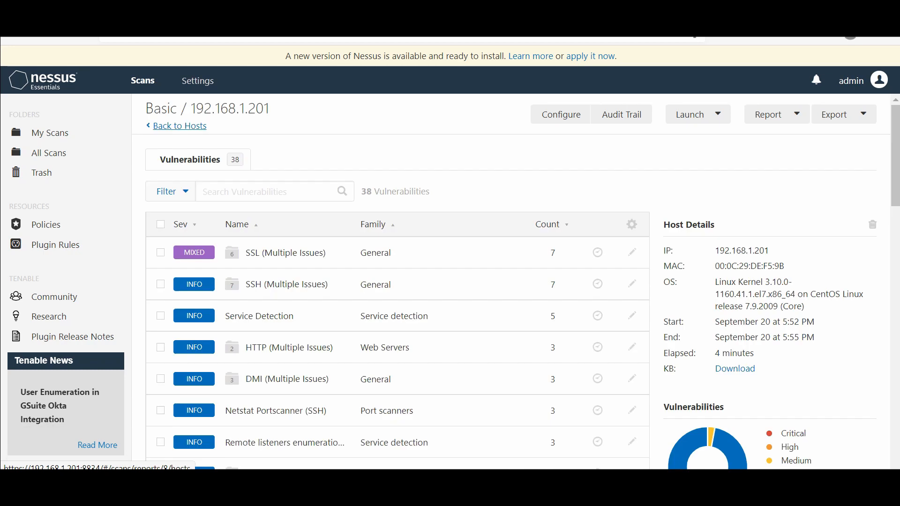
pyautogui.click(197, 126)
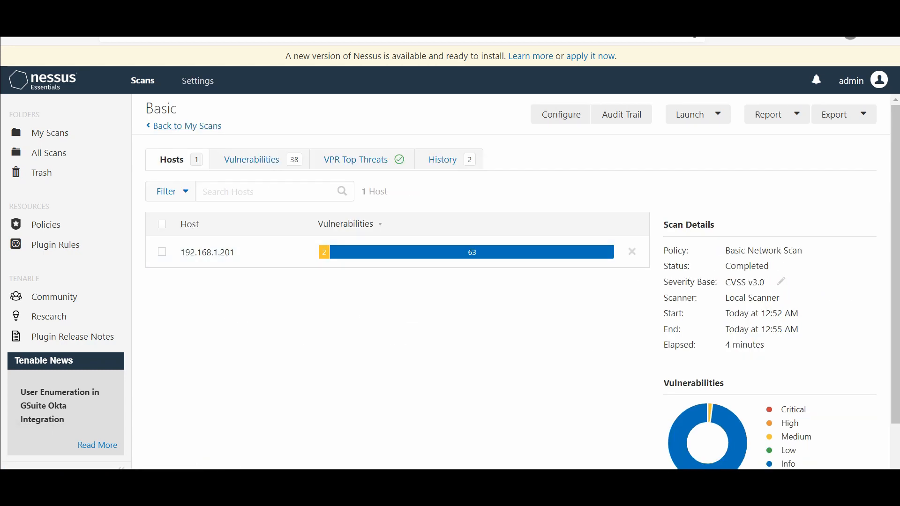
# Step: Check the Report formats, then open host 192.168.1.201's 38 vulnerabilities
pyautogui.click(774, 114)
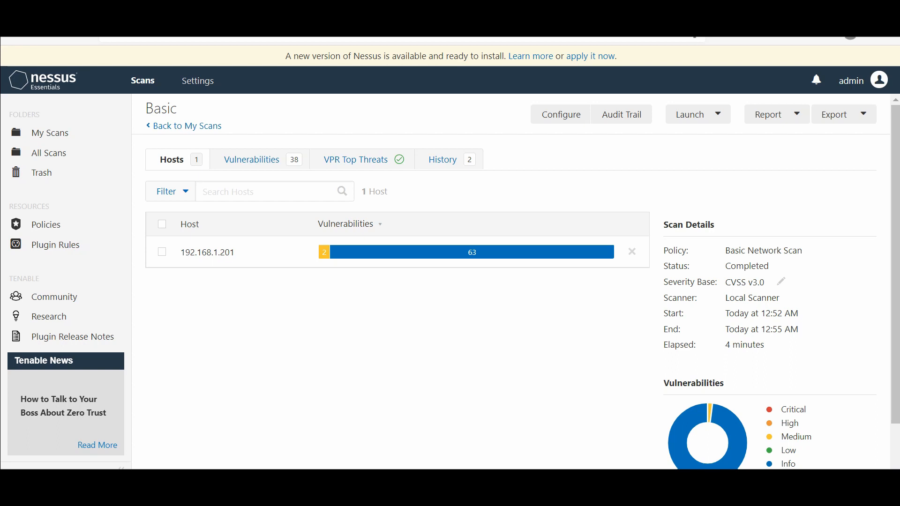
pyautogui.click(208, 252)
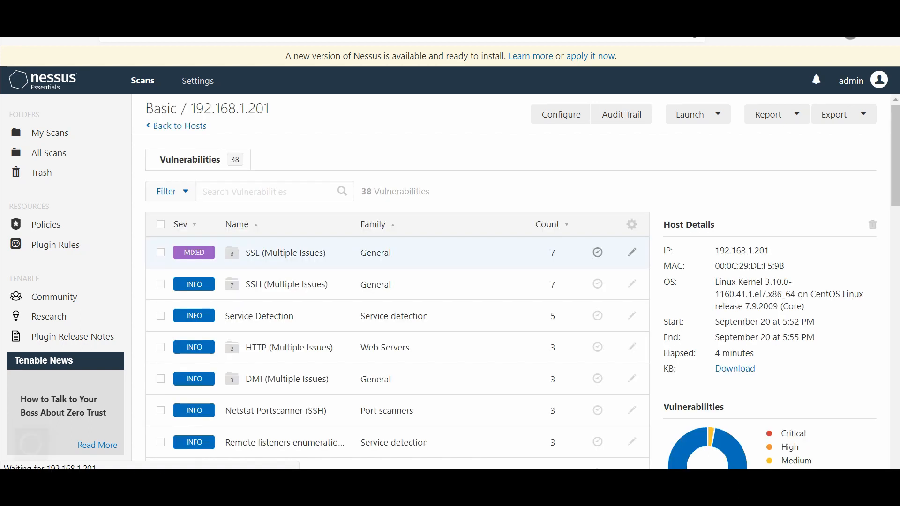
# Step: Open Plugin #51192 SSL Certificate Cannot Be Trusted from the SSL group and scroll its details
pyautogui.click(285, 252)
pyautogui.click(285, 252)
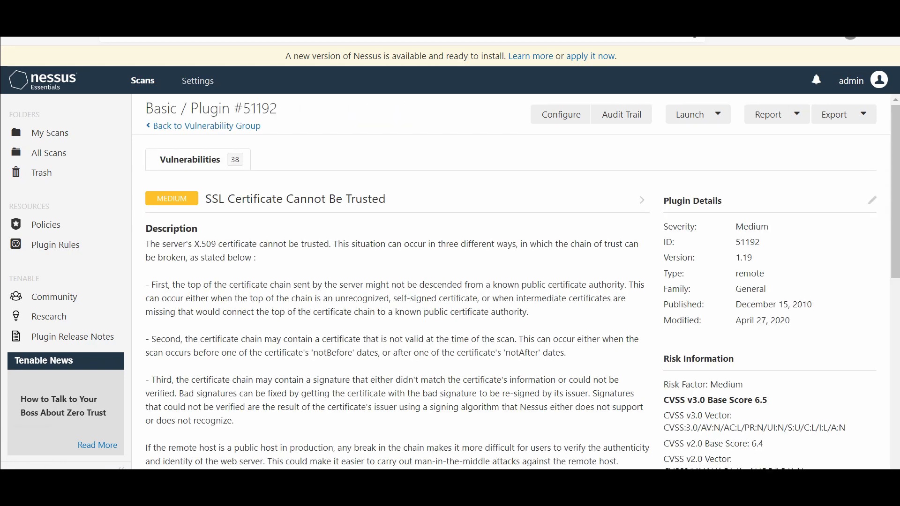
pyautogui.scroll(-5, 511, 281)
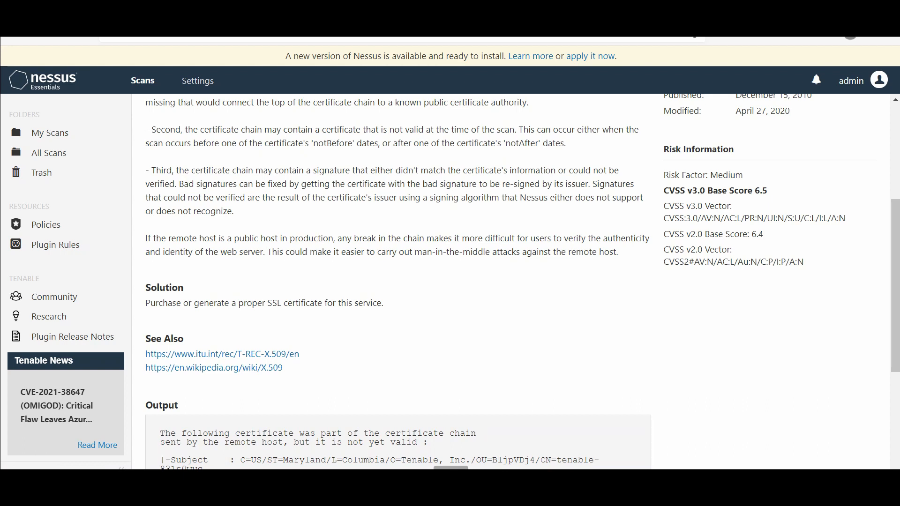
pyautogui.scroll(5, 511, 282)
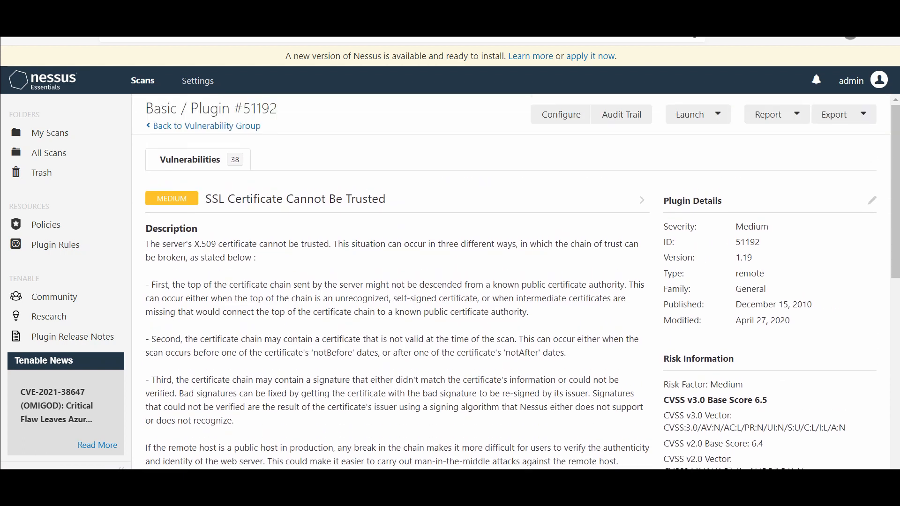